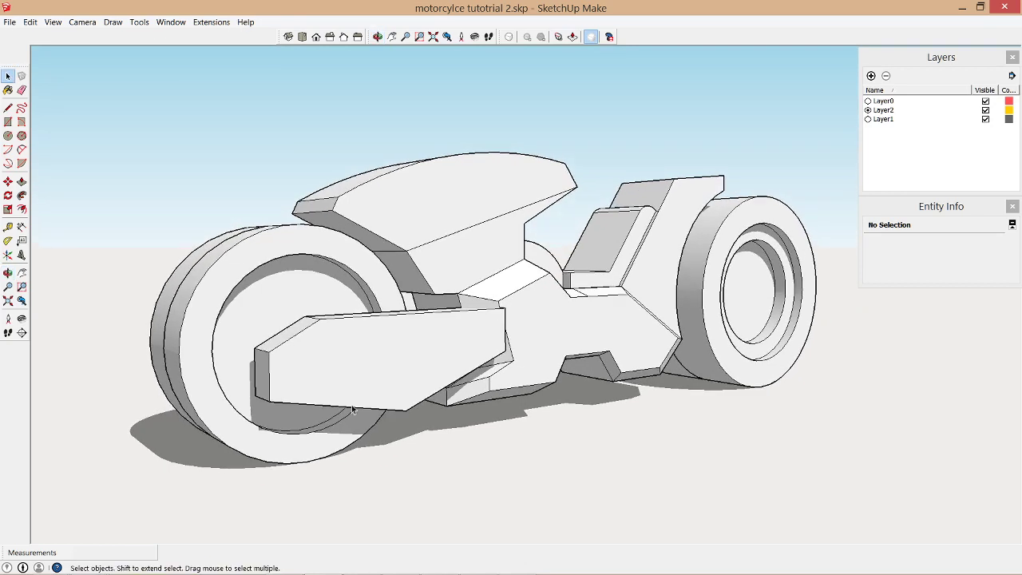
# Switch to Snipping Tool and capture a rectangular snip of the whole motorcycle model view
pyautogui.click(267, 436)
pyautogui.click(399, 502)
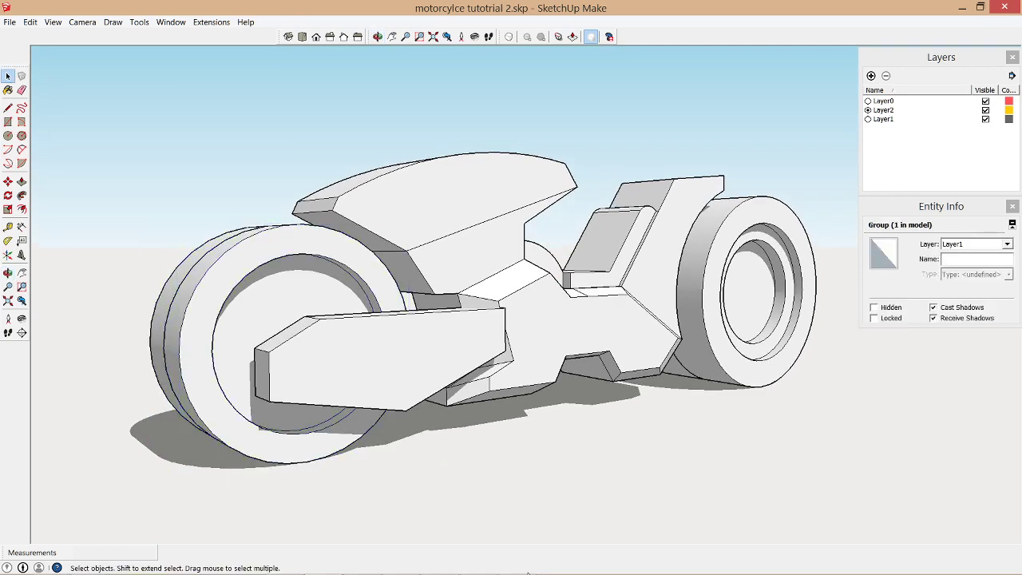
pyautogui.moveTo(576, 574)
pyautogui.click(517, 562)
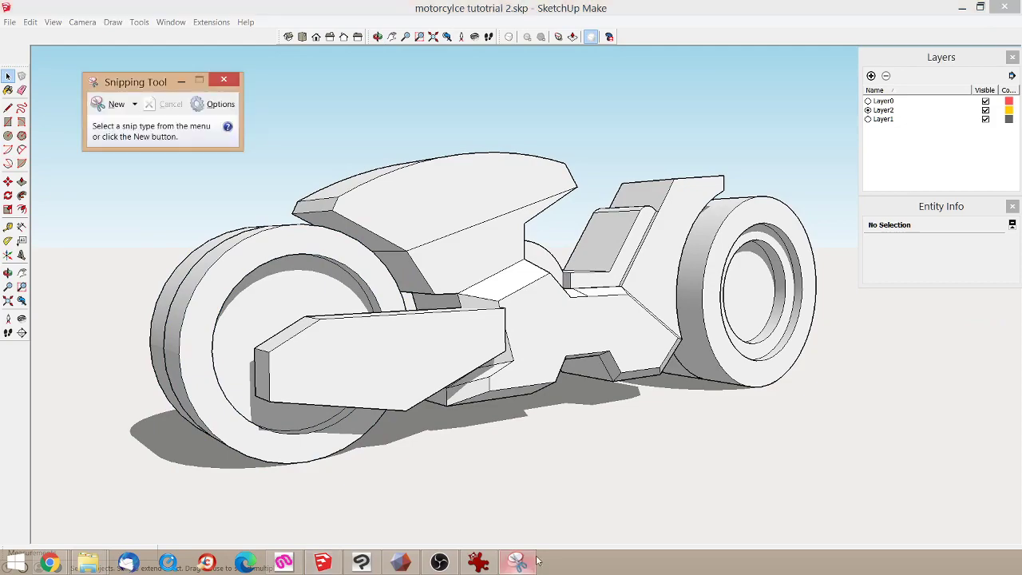
pyautogui.click(105, 104)
pyautogui.moveTo(102, 512); pyautogui.dragTo(856, 92)
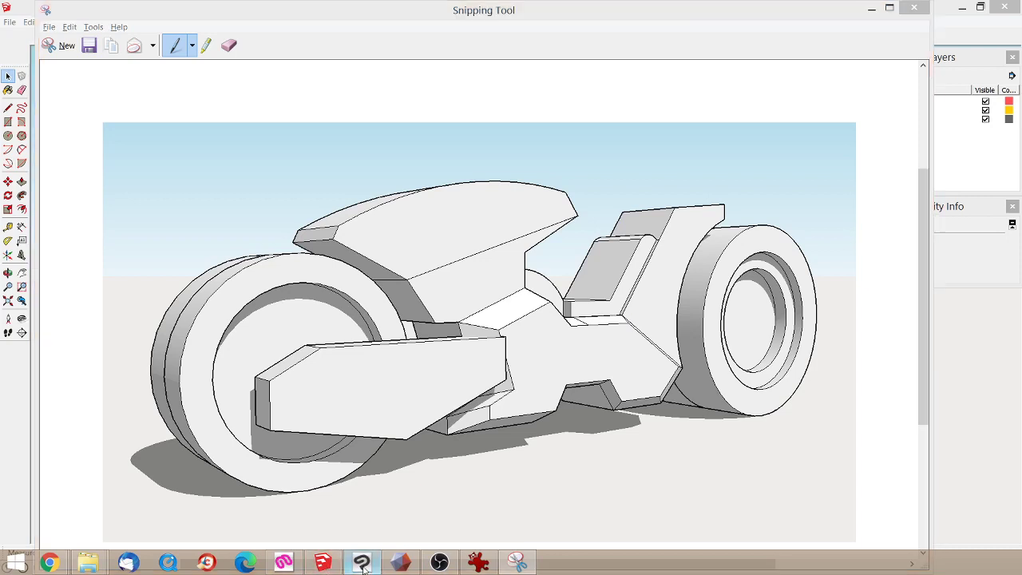
# Switch to Clip Studio Paint, paste the motorcycle snip and move it inside the page's inner frame
pyautogui.click(326, 563)
pyautogui.hotkey('ctrl', 'v')
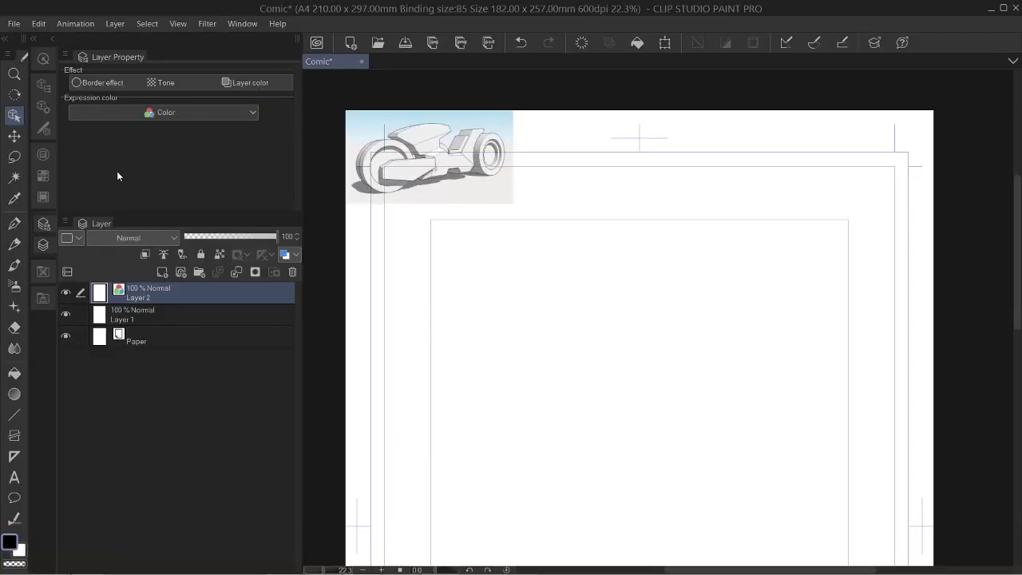
pyautogui.click(14, 135)
pyautogui.moveTo(438, 136); pyautogui.dragTo(546, 309)
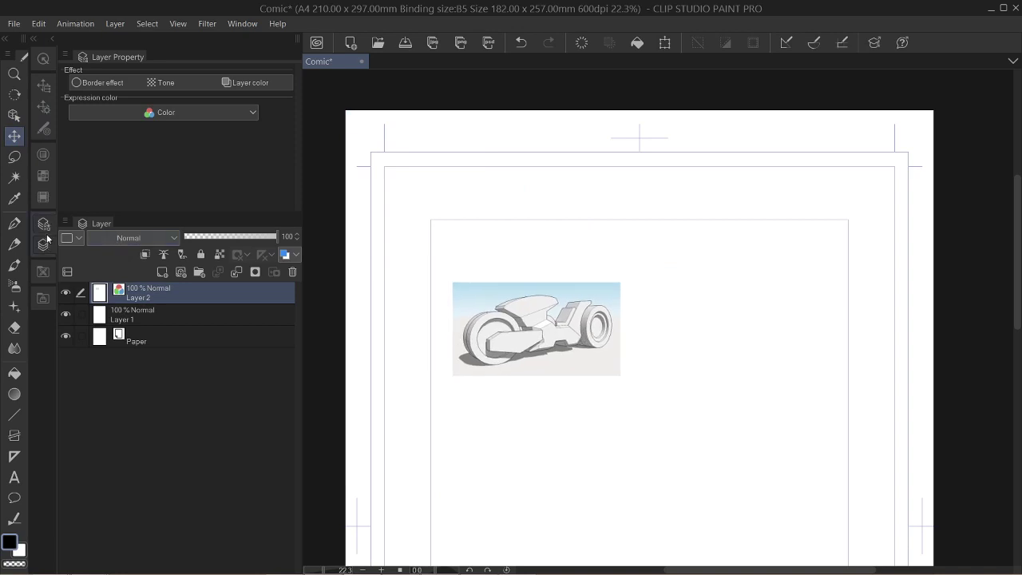
# Enlarge the pasted motorcycle image with Scale/Rotate to about twice its size and reposition it within the inner frame
pyautogui.click(38, 23)
pyautogui.moveTo(111, 294)
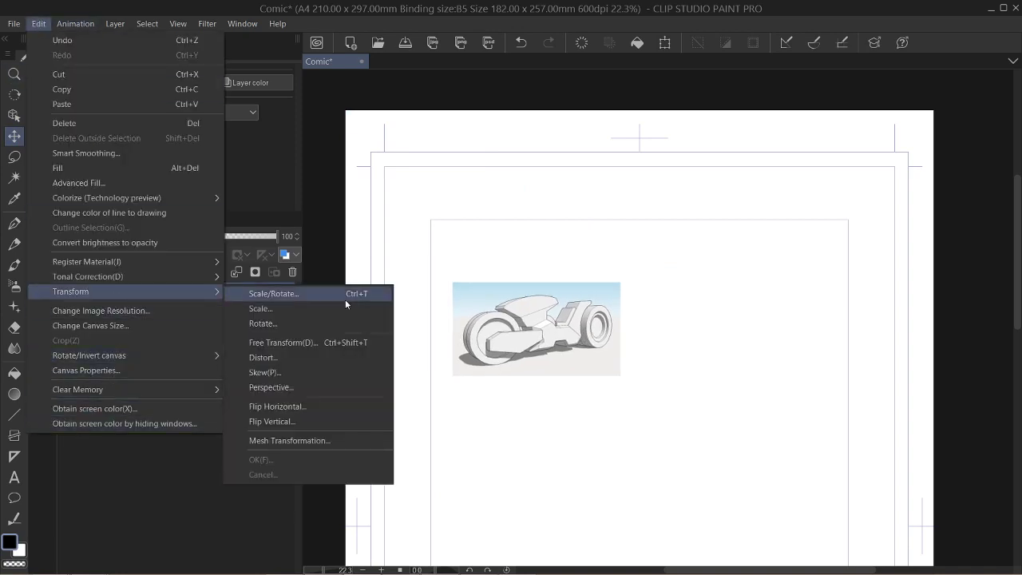
pyautogui.click(296, 294)
pyautogui.moveTo(536, 282); pyautogui.dragTo(589, 197)
pyautogui.click(516, 397)
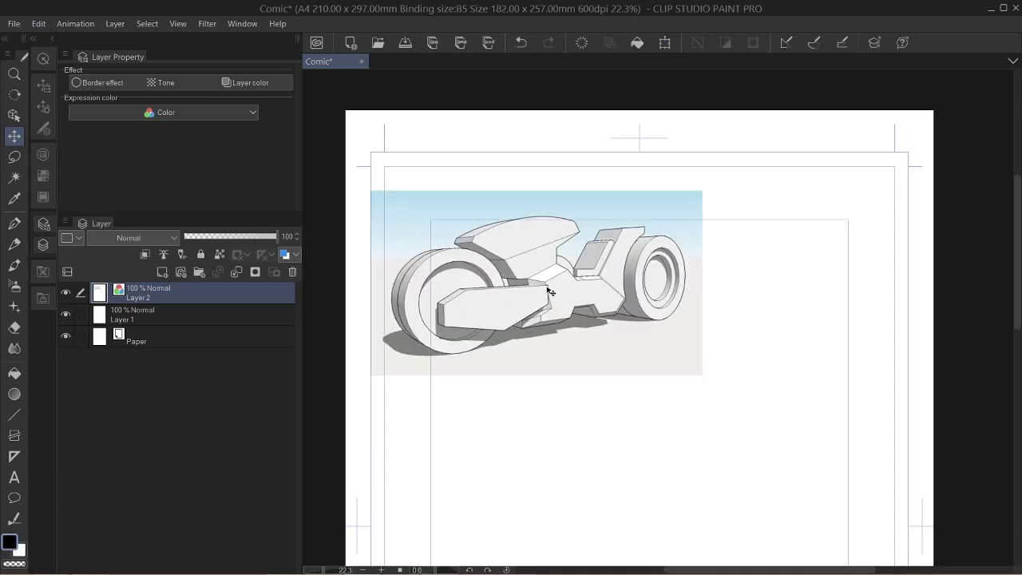
pyautogui.moveTo(550, 292); pyautogui.dragTo(639, 328)
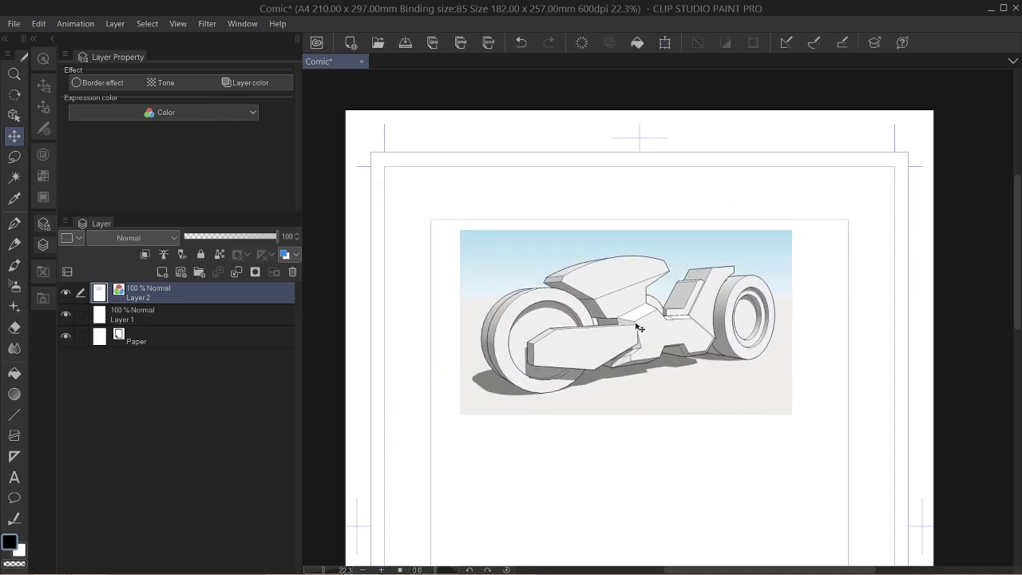
# Apply the blue layer color to the pasted image layer and lower its opacity to 69%
pyautogui.click(289, 255)
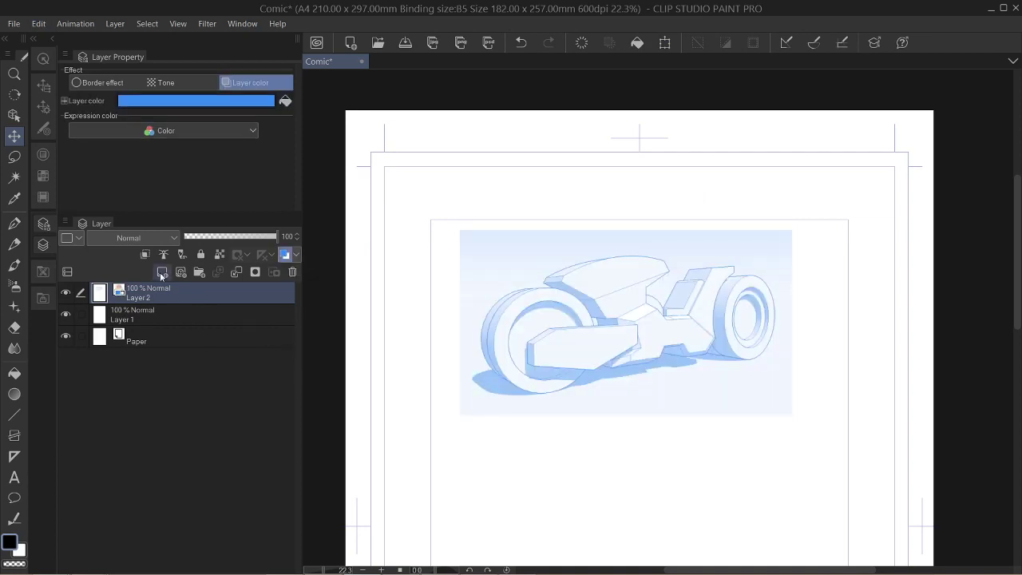
pyautogui.click(224, 237)
pyautogui.moveTo(267, 242)
pyautogui.mouseDown()
pyautogui.moveTo(253, 238)
pyautogui.moveTo(278, 240)
pyautogui.moveTo(247, 240)
pyautogui.mouseUp()
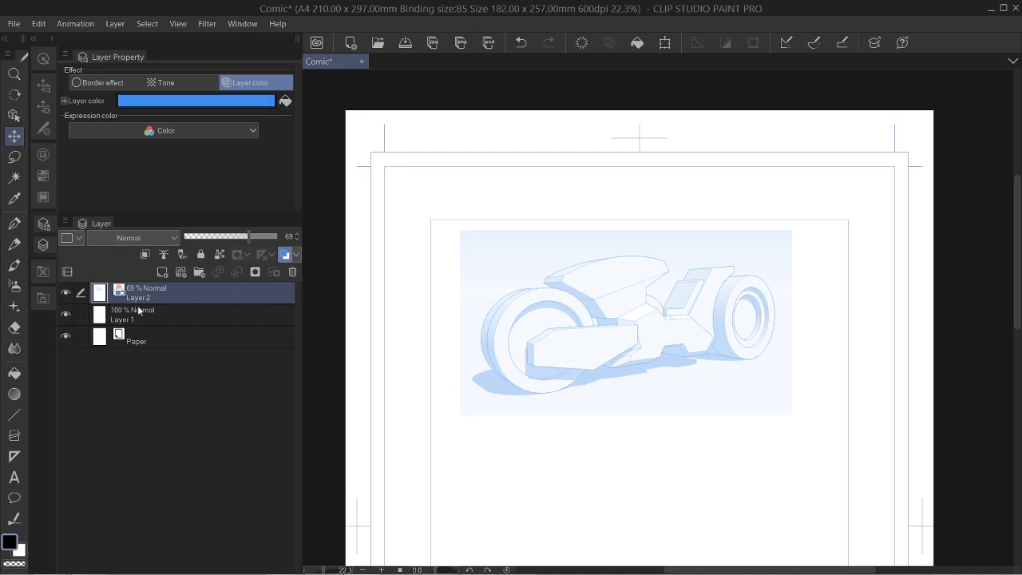
# Delete the layer holding the blue-tinted motorcycle image
pyautogui.click(292, 272)
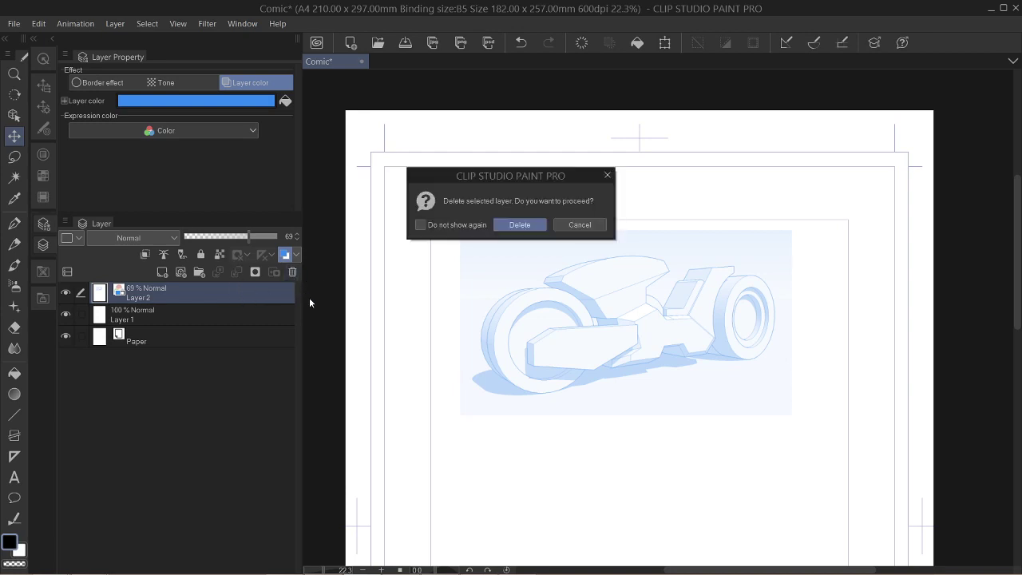
pyautogui.click(520, 224)
# Switch to Clip Studio Modeler and create a new work of the 3D object type
pyautogui.moveTo(350, 570)
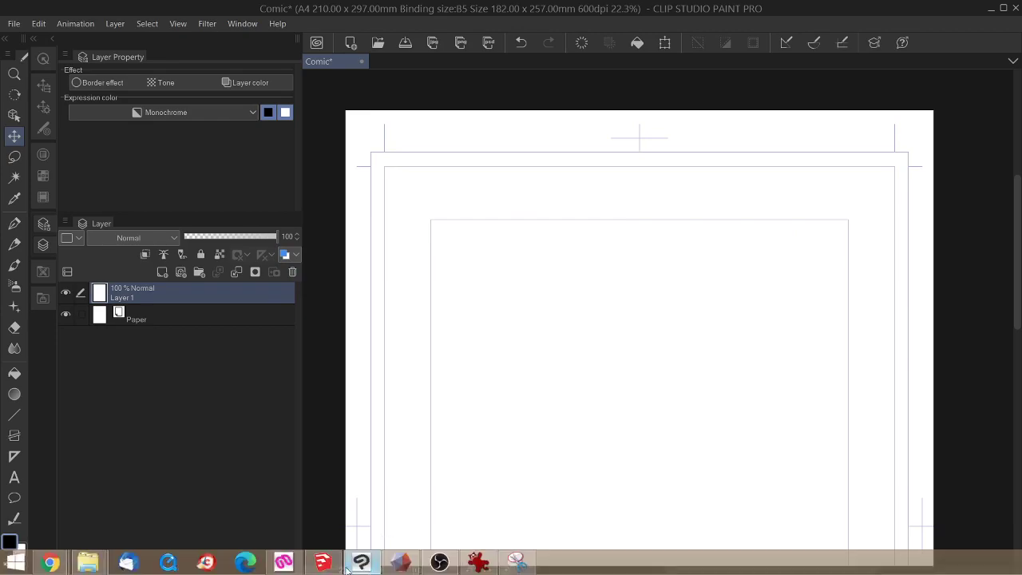
pyautogui.click(285, 563)
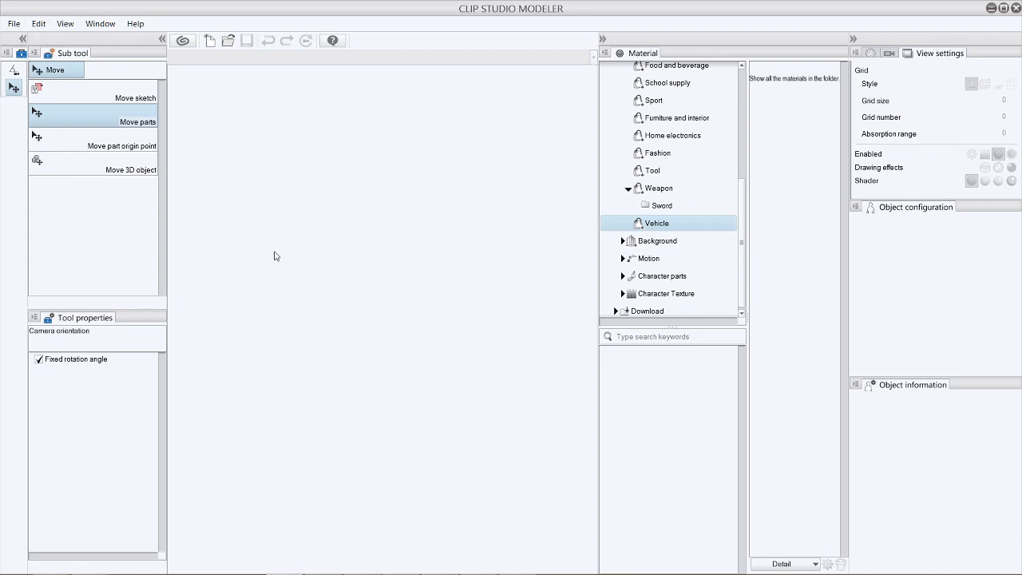
pyautogui.click(208, 41)
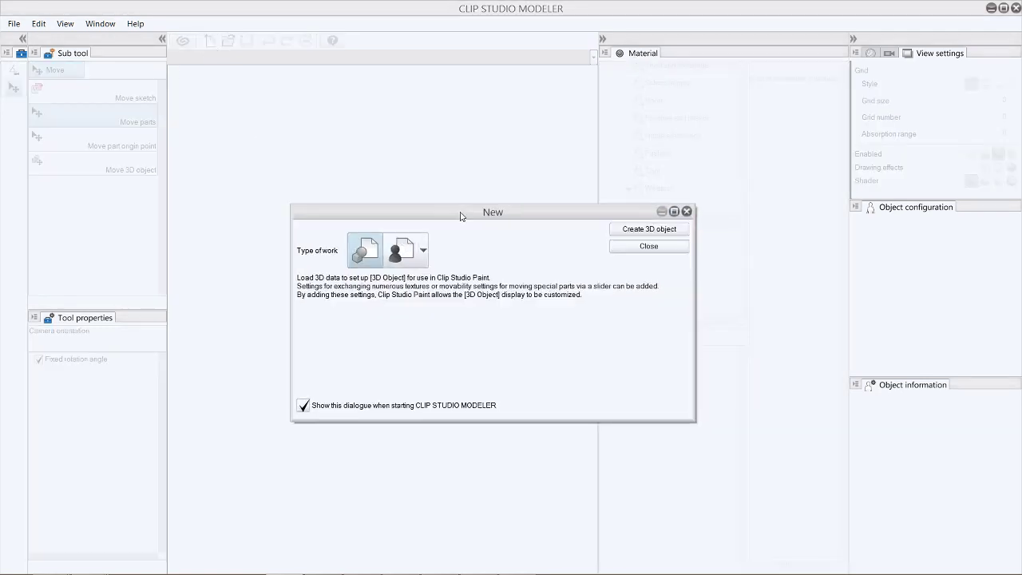
pyautogui.moveTo(460, 216); pyautogui.dragTo(406, 213)
pyautogui.click(343, 250)
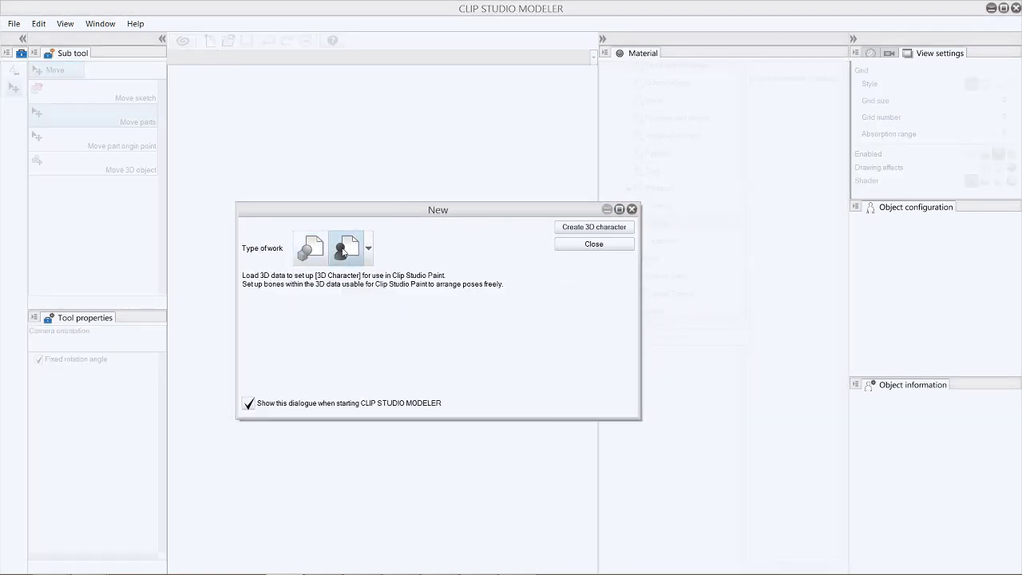
pyautogui.click(312, 249)
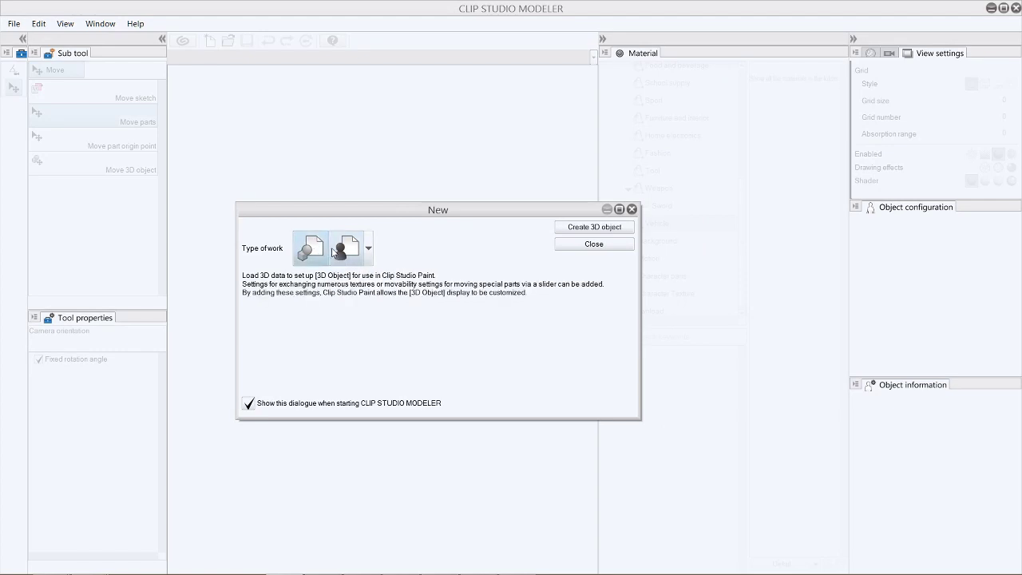
pyautogui.click(354, 251)
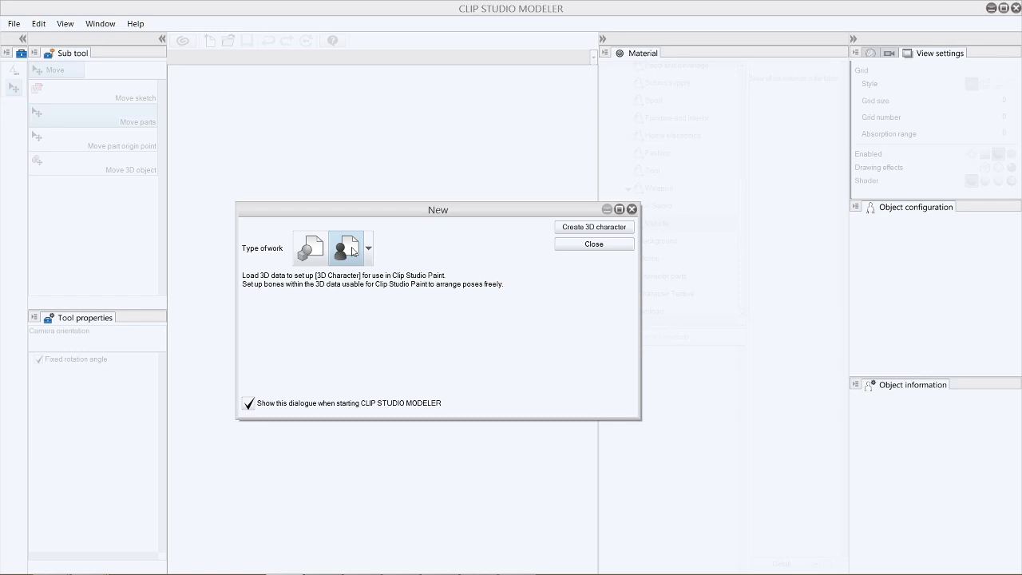
pyautogui.click(311, 252)
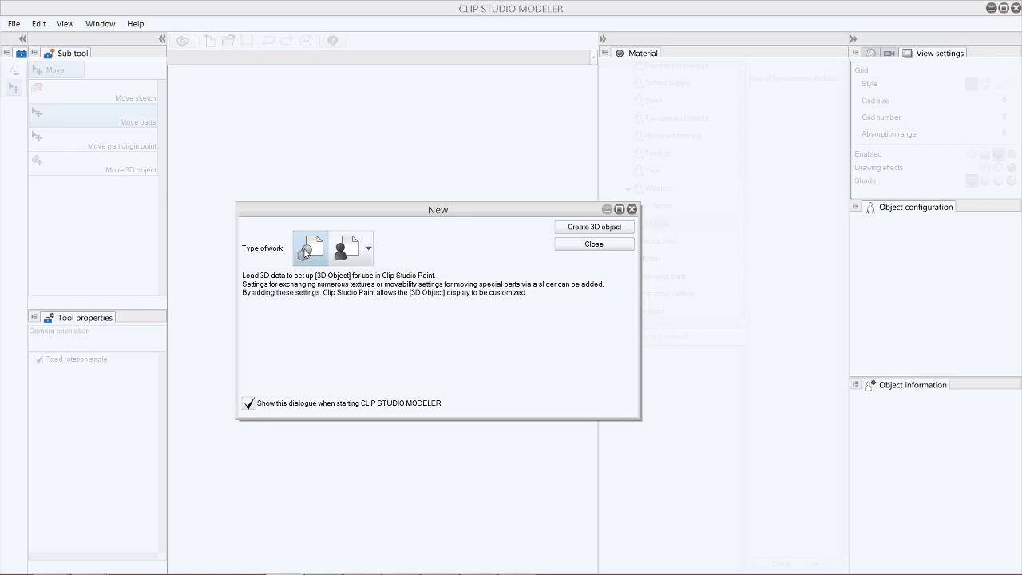
pyautogui.click(595, 228)
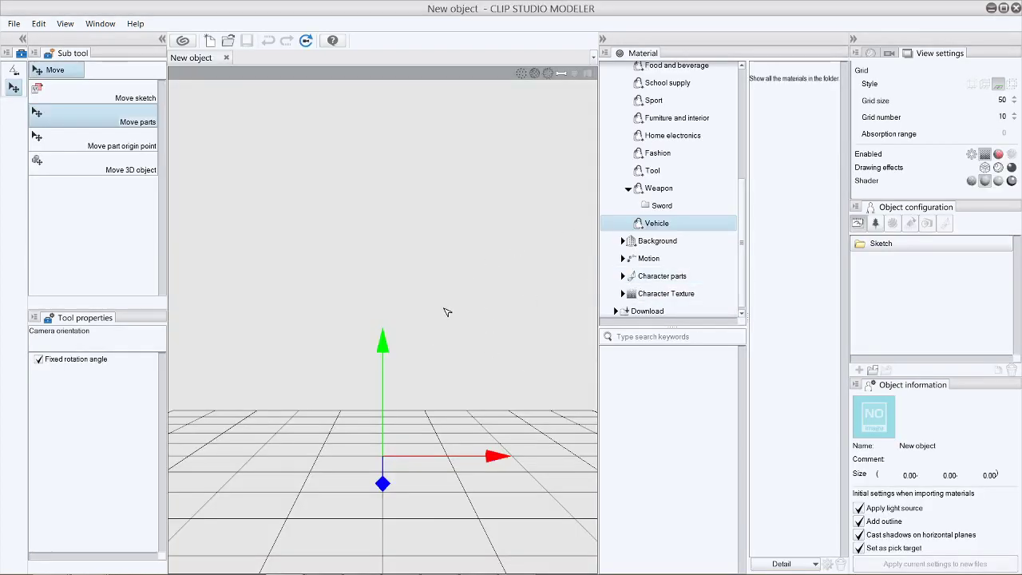
pyautogui.click(17, 25)
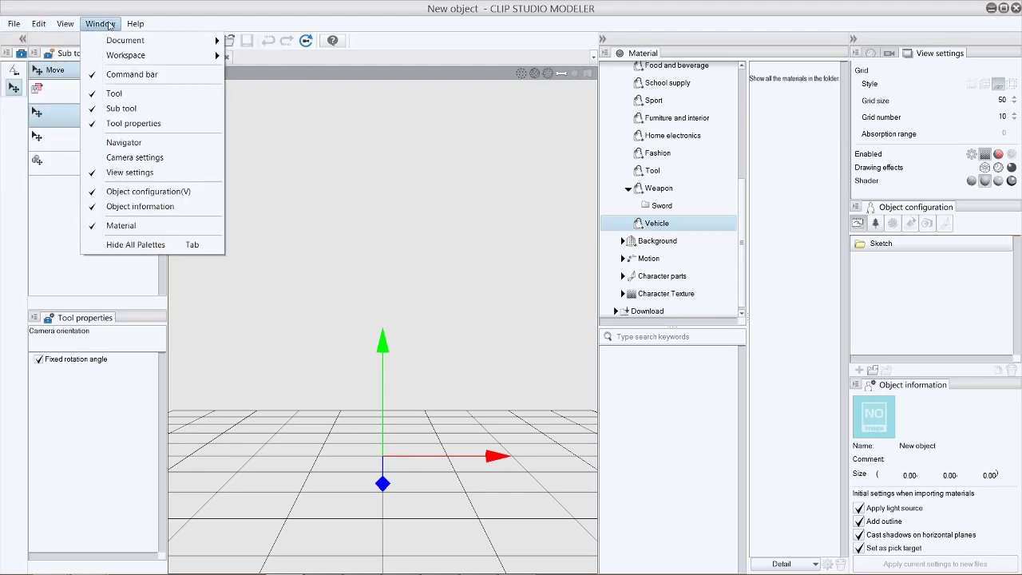
pyautogui.moveTo(137, 25)
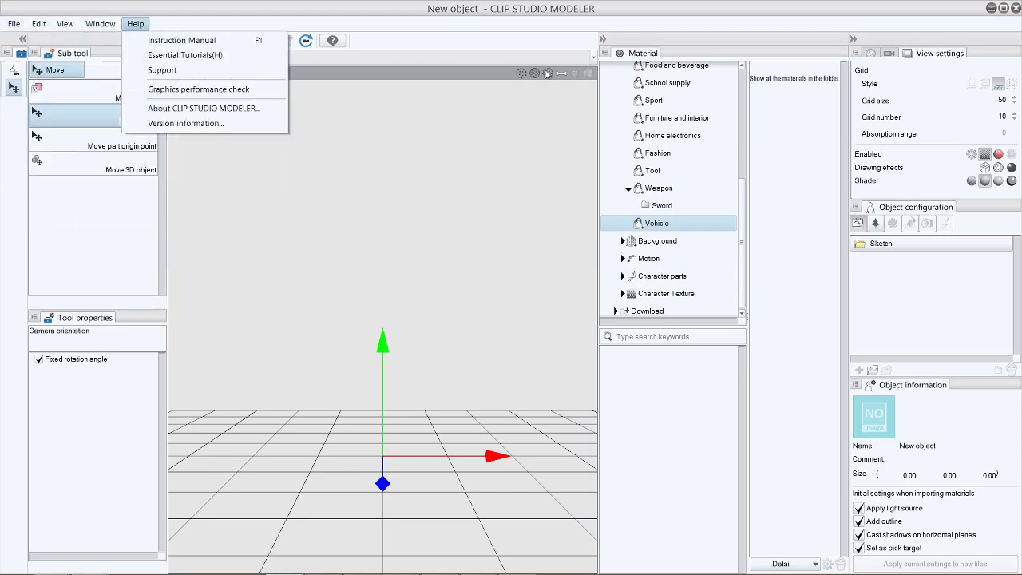
pyautogui.click(925, 214)
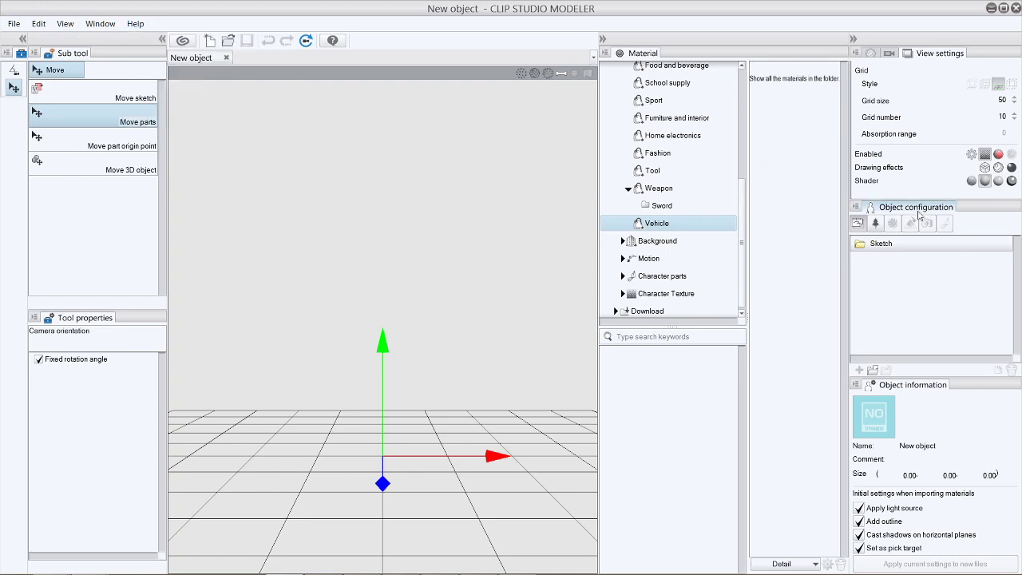
# Import Motorcylce-01.obj from the Demos folder into the new object's root node
pyautogui.click(875, 224)
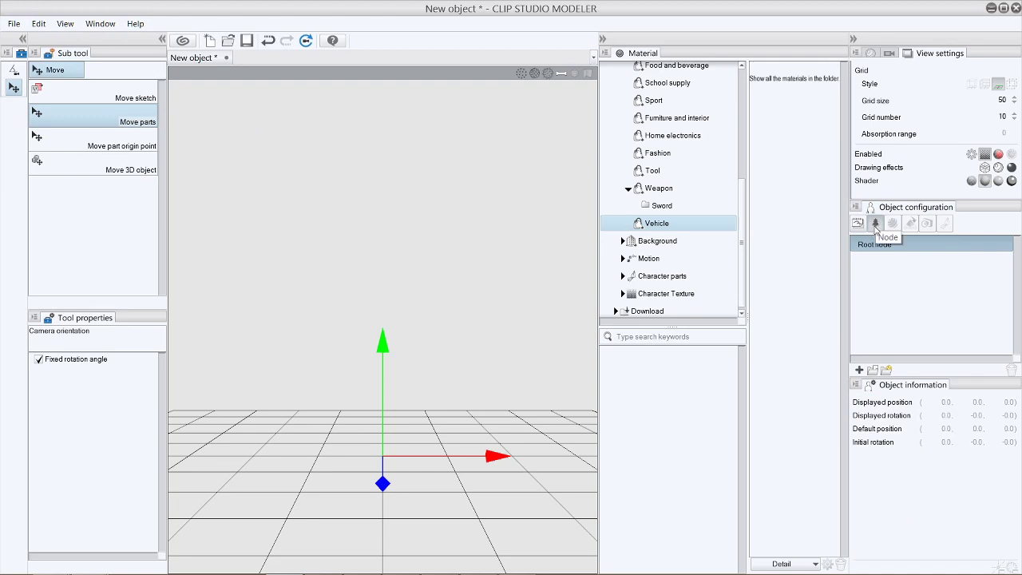
pyautogui.click(874, 371)
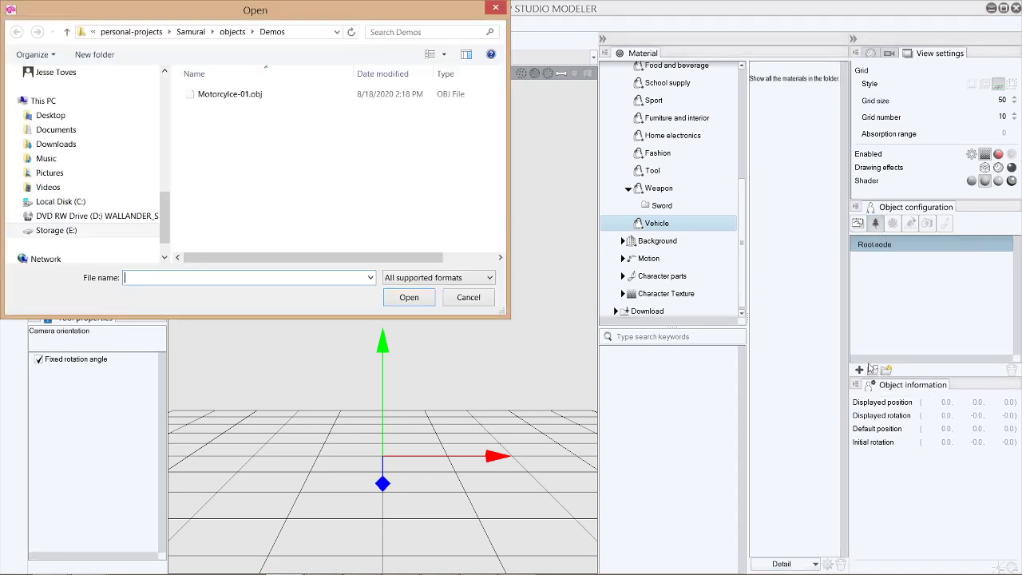
pyautogui.click(250, 94)
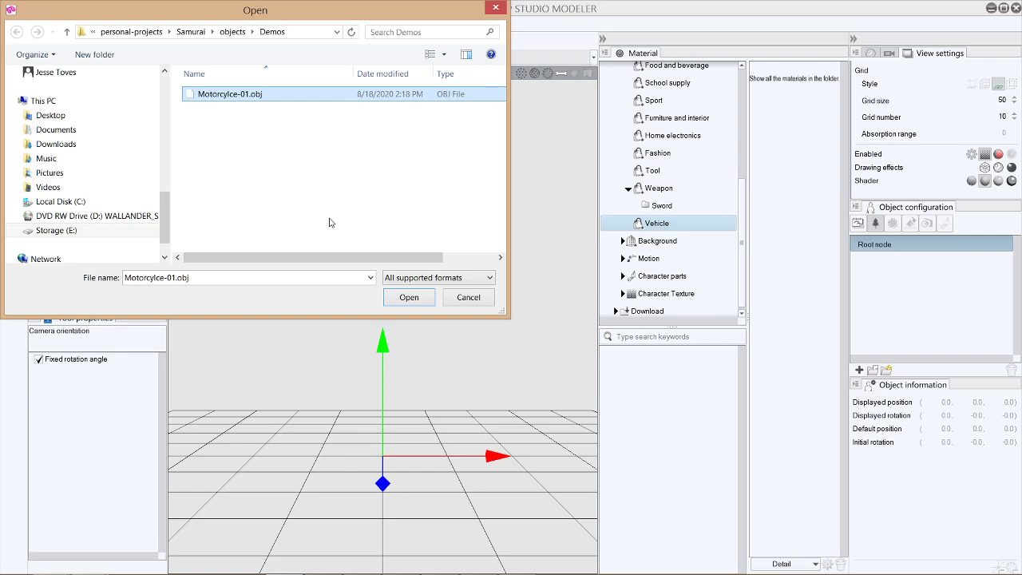
pyautogui.click(407, 295)
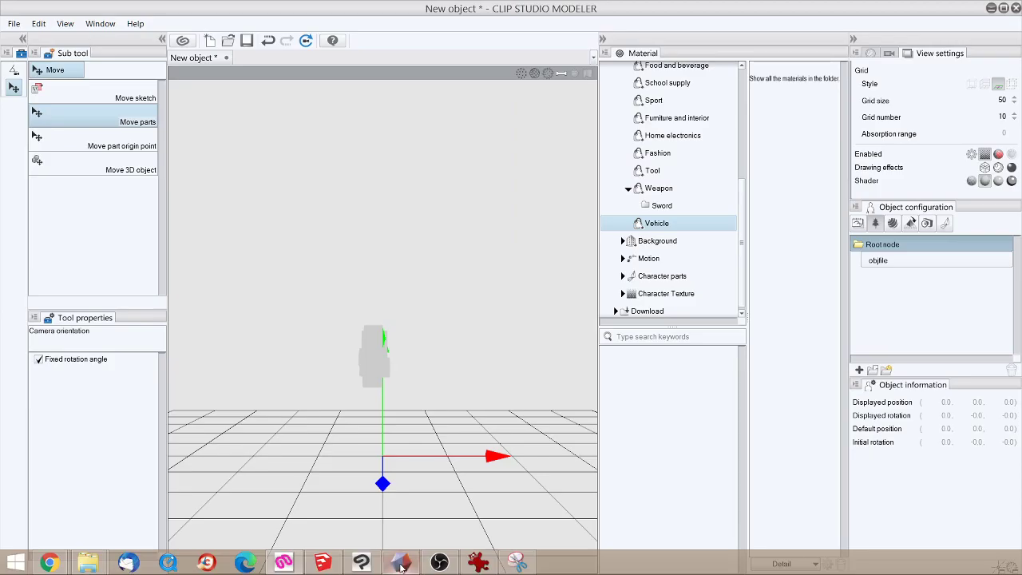
# Switch to Autodesk Meshmixer, import motorcylce tutotrial 2.stl in place of the bunny mesh and orbit around the motorcycle
pyautogui.click(400, 562)
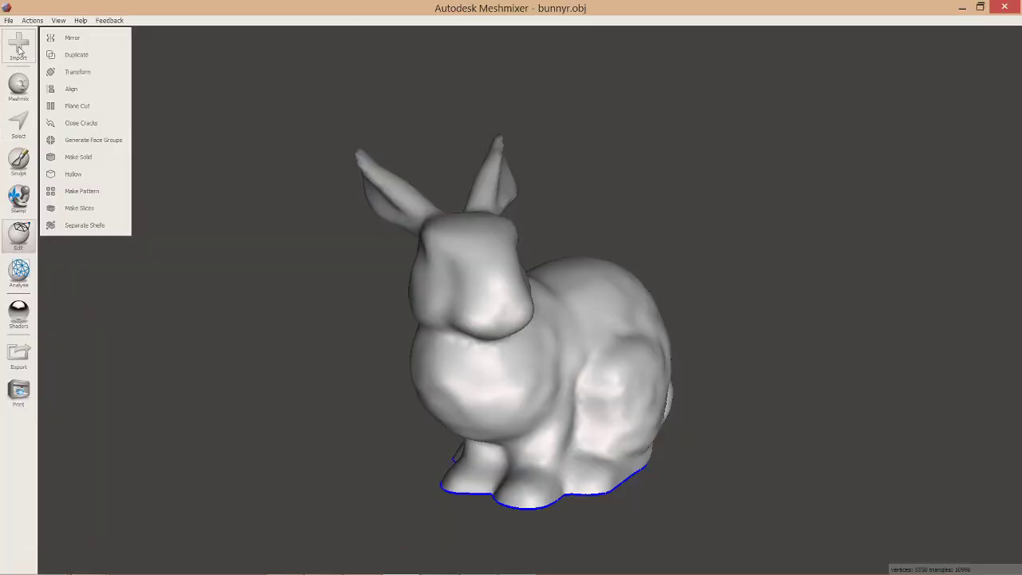
pyautogui.click(19, 48)
pyautogui.click(574, 299)
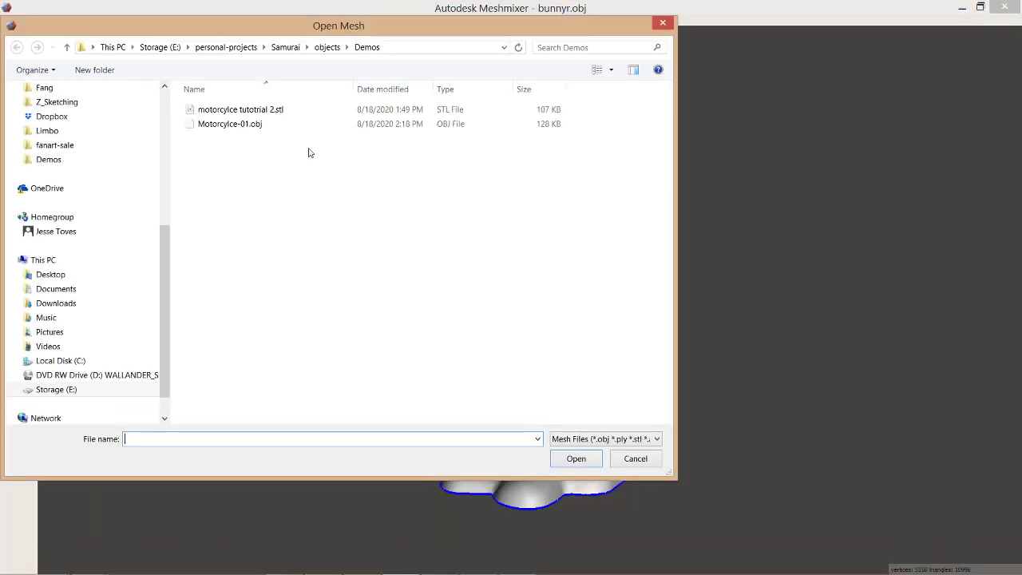
pyautogui.click(259, 114)
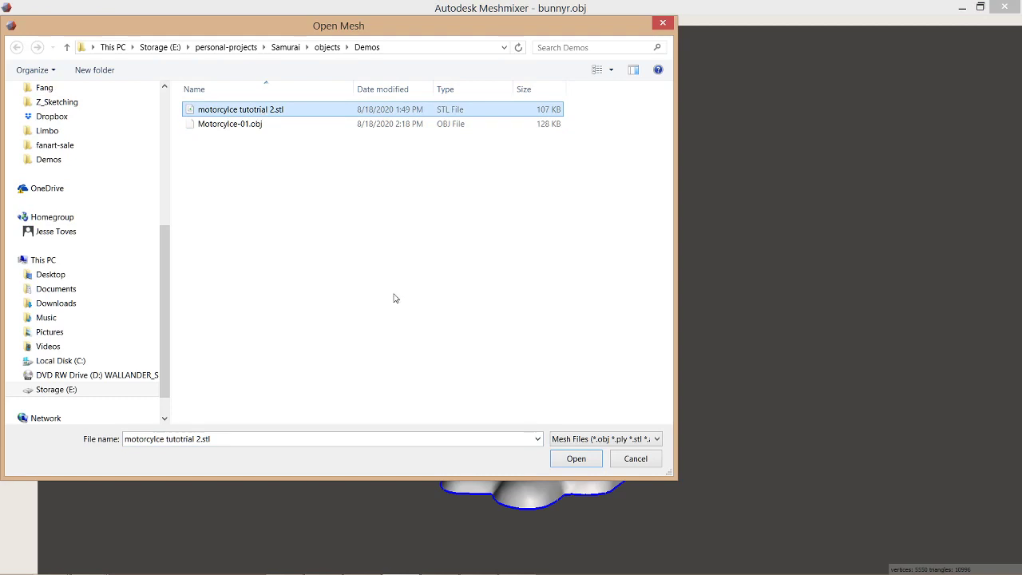
pyautogui.click(576, 460)
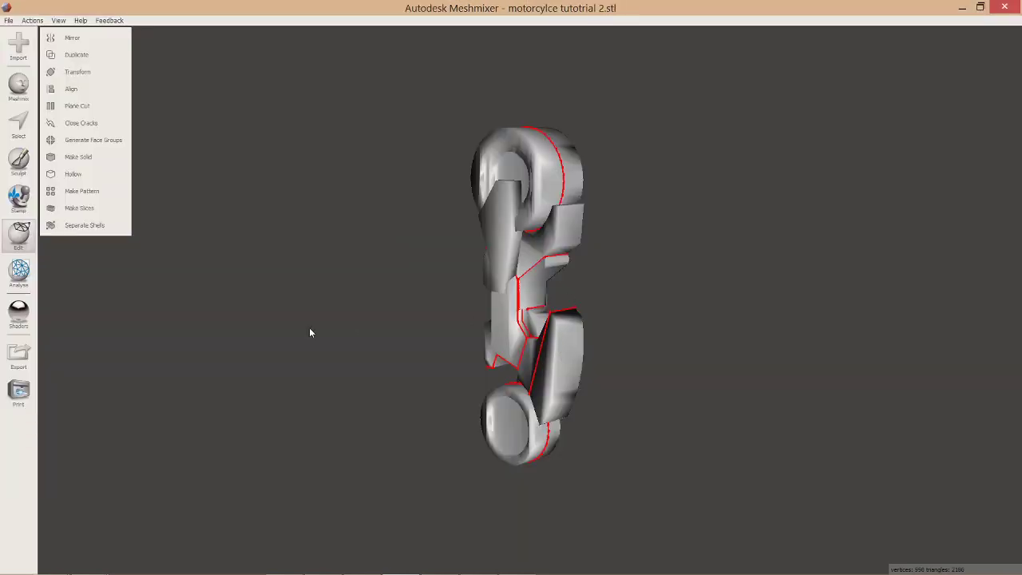
pyautogui.moveTo(310, 333); pyautogui.dragTo(655, 336, button='right')
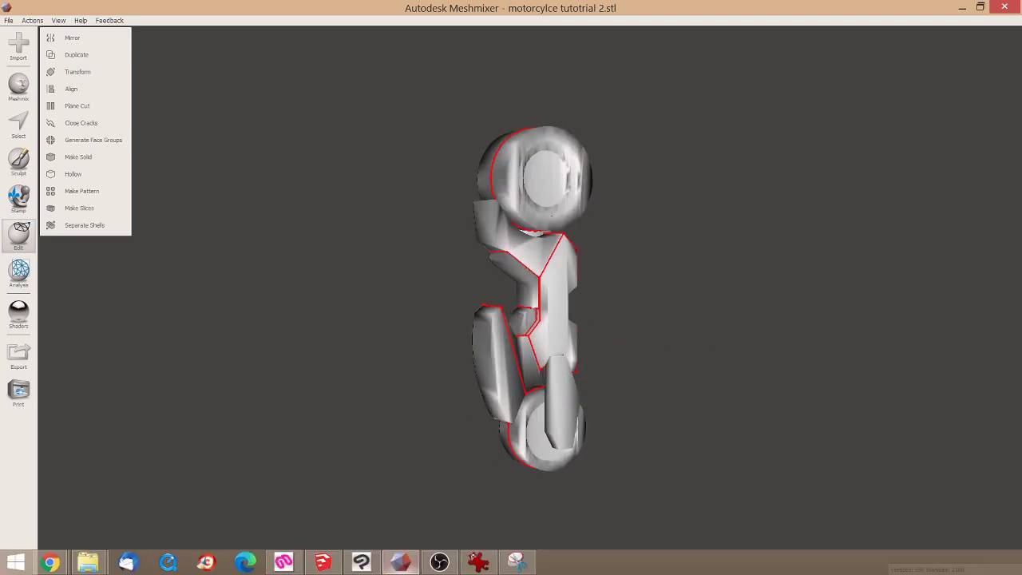
# Switch to SketchUp, check which file types the 3D model export offers, and leave without exporting
pyautogui.click(323, 564)
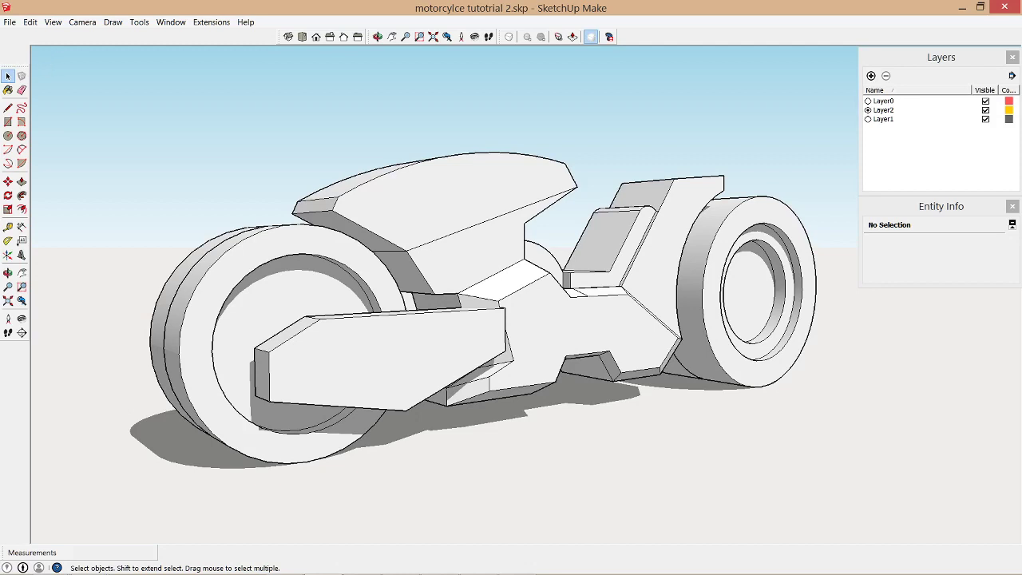
pyautogui.click(10, 21)
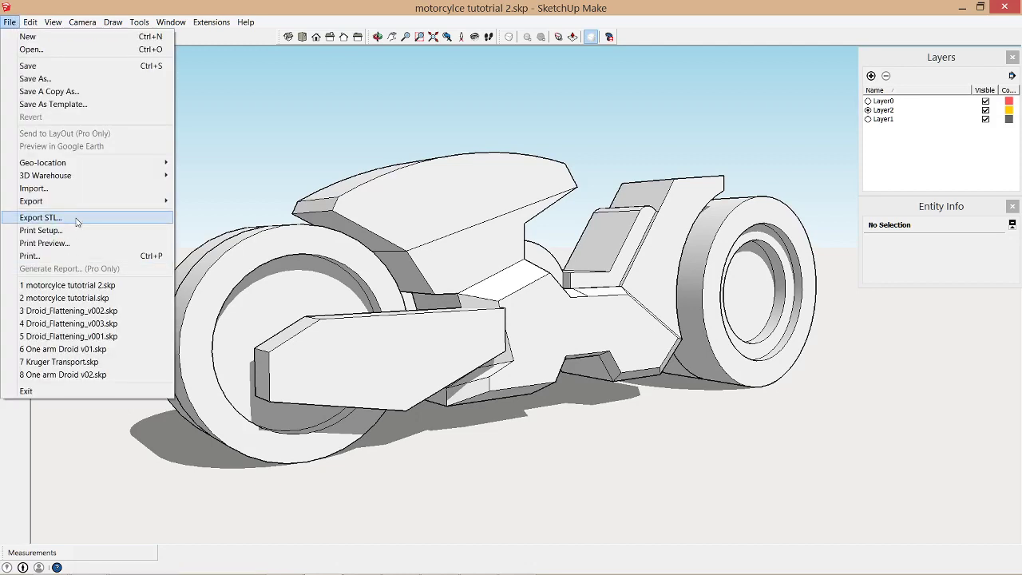
pyautogui.moveTo(36, 201)
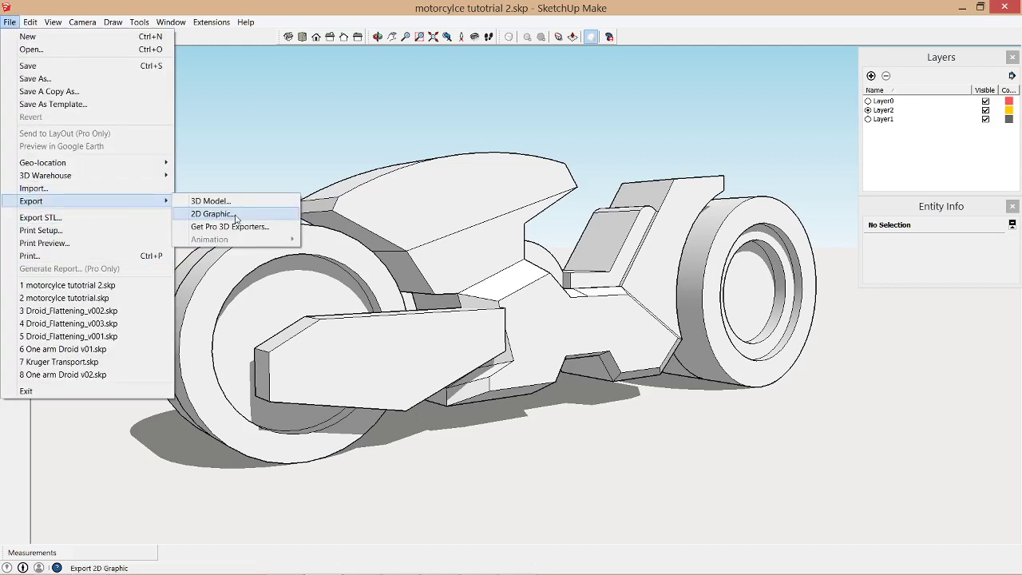
pyautogui.click(226, 201)
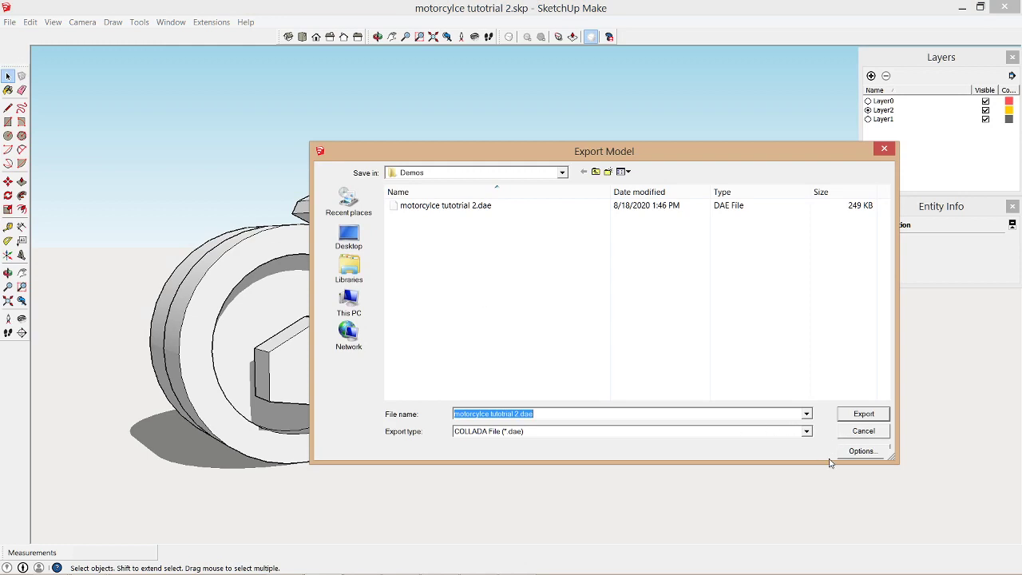
pyautogui.click(529, 434)
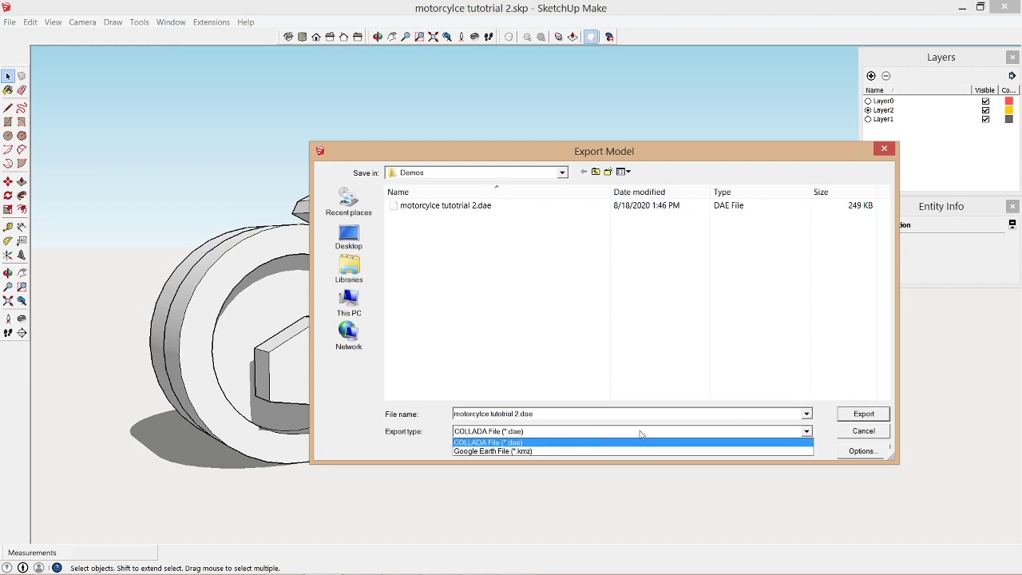
pyautogui.click(874, 436)
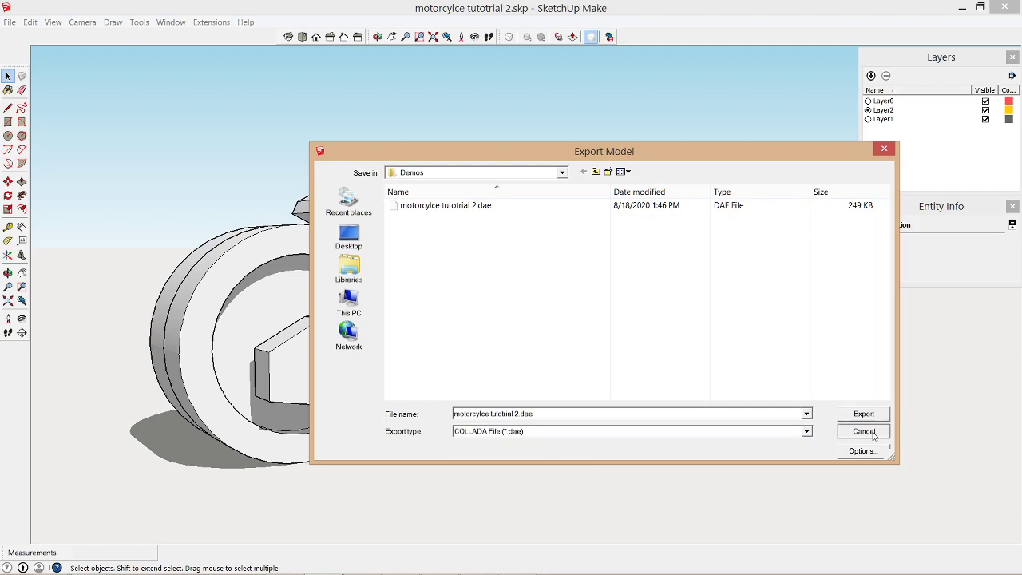
pyautogui.click(864, 432)
# Switch to Clip Studio Modeler and rotate the camera to view the imported motorcycle at an angle
pyautogui.click(284, 562)
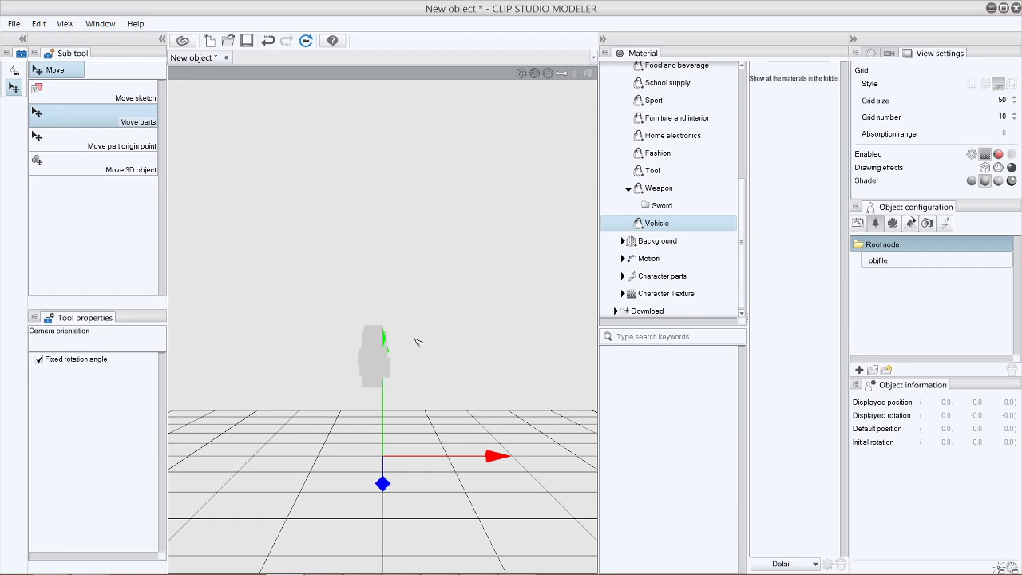
pyautogui.press('alt')
pyautogui.click(872, 53)
pyautogui.moveTo(902, 112)
pyautogui.mouseDown()
pyautogui.moveTo(935, 97)
pyautogui.moveTo(921, 92)
pyautogui.mouseUp()
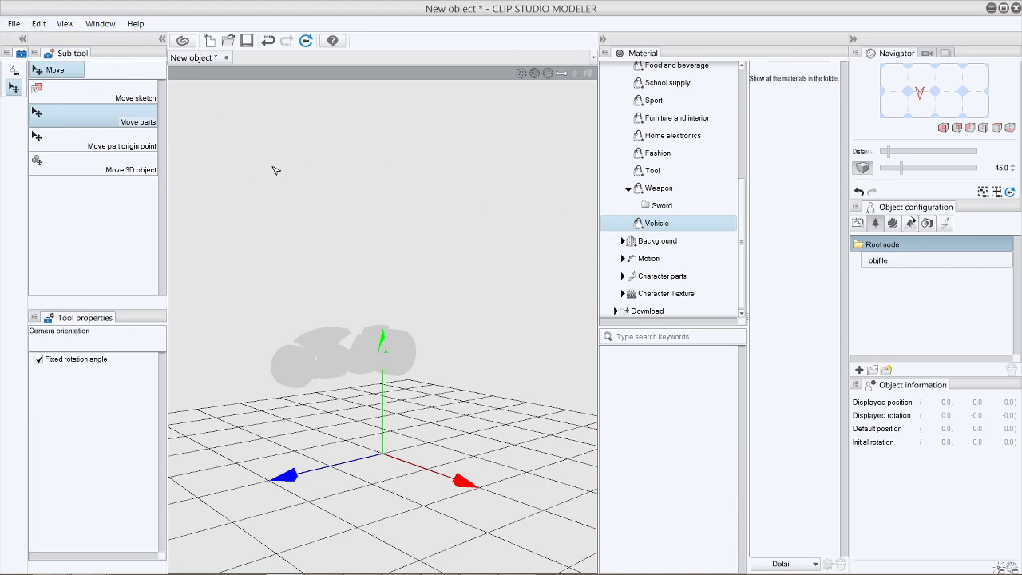
# Register the object as a new material named Motorcylce, saved in the Vehicle folder of the 3D small objects
pyautogui.click(14, 23)
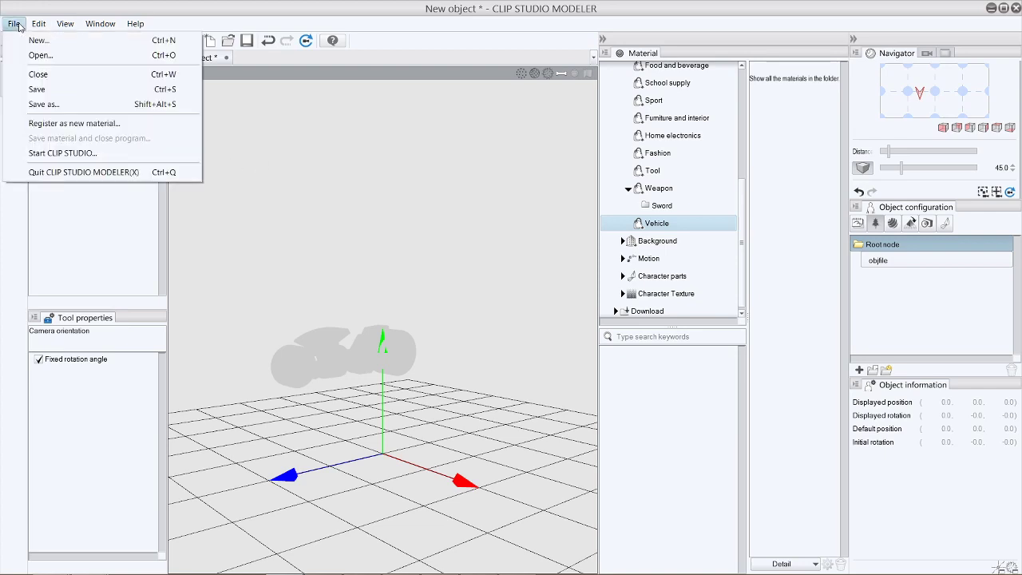
pyautogui.click(77, 125)
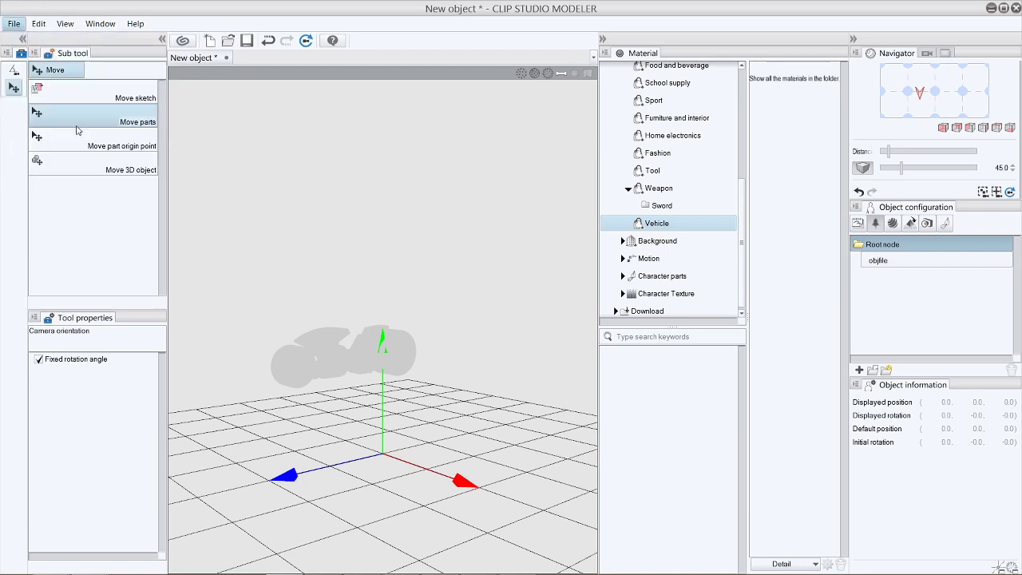
pyautogui.click(476, 198)
pyautogui.click(474, 192)
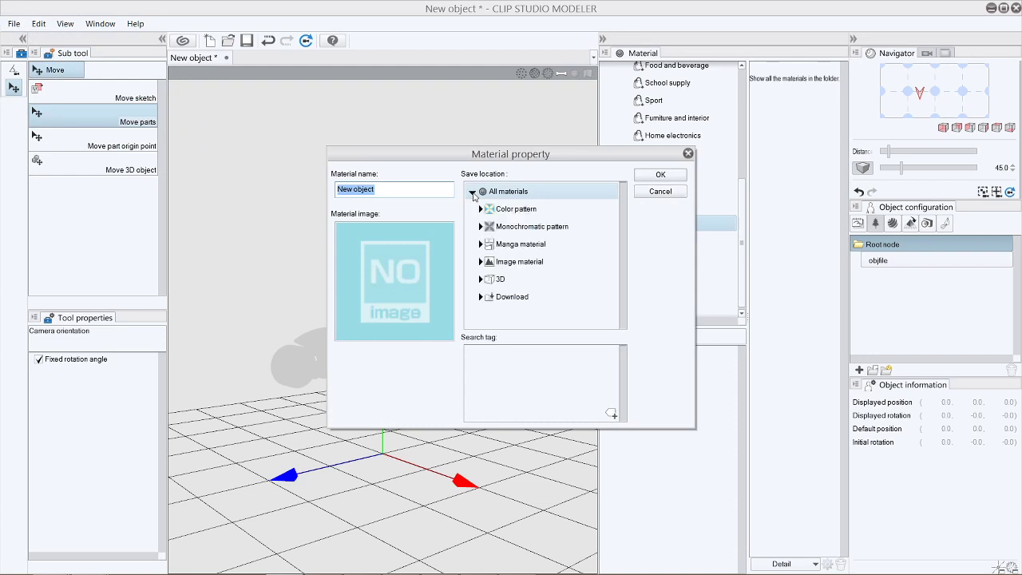
pyautogui.moveTo(585, 156); pyautogui.dragTo(497, 155)
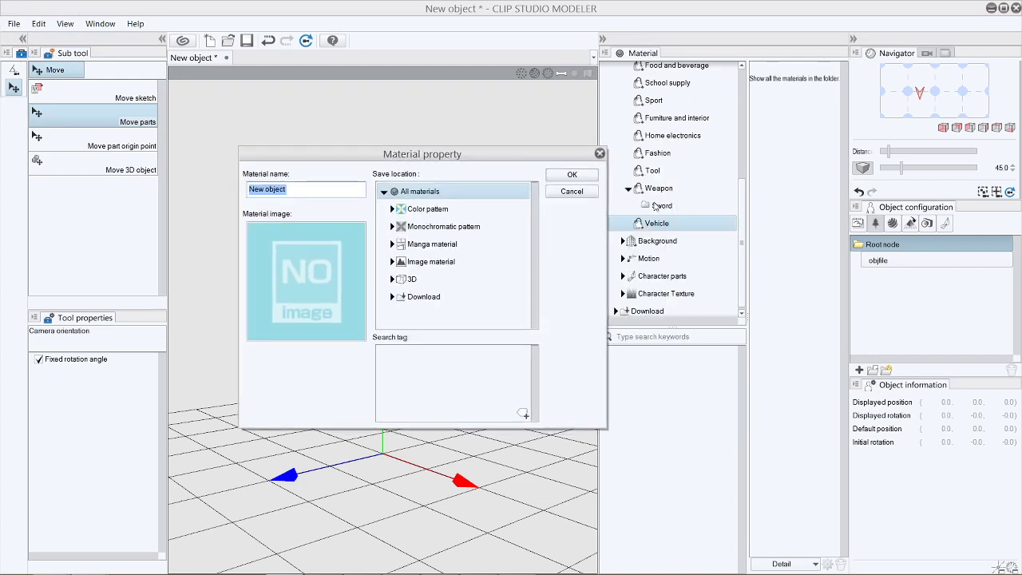
pyautogui.click(393, 280)
pyautogui.scroll(-2, 392, 284)
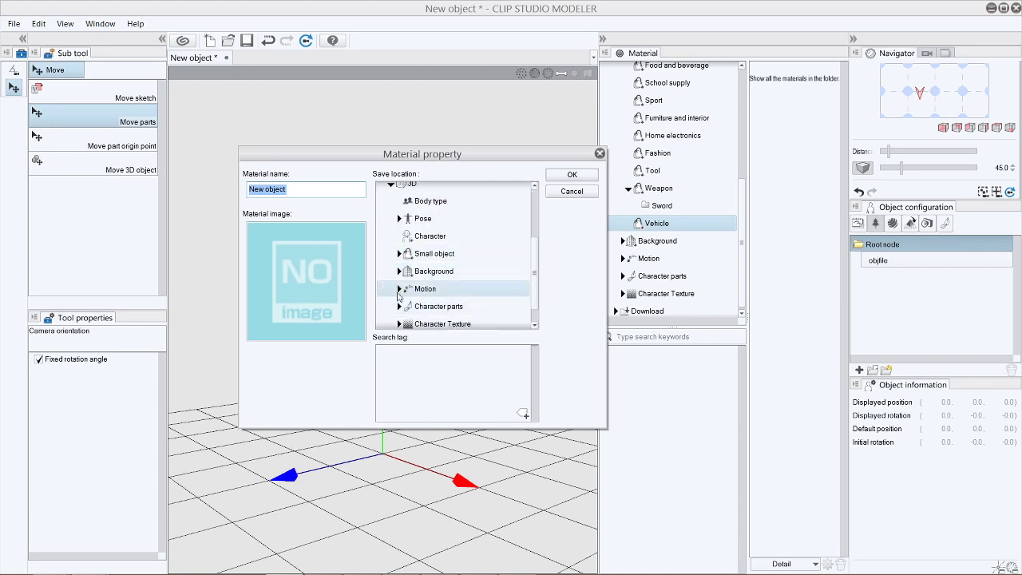
pyautogui.click(399, 253)
pyautogui.scroll(-4, 430, 276)
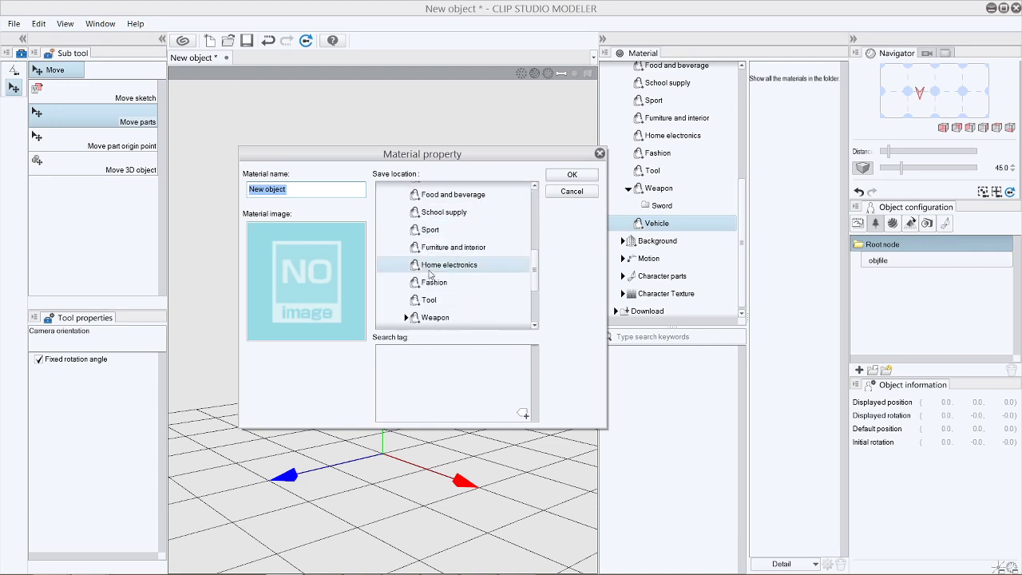
pyautogui.click(431, 271)
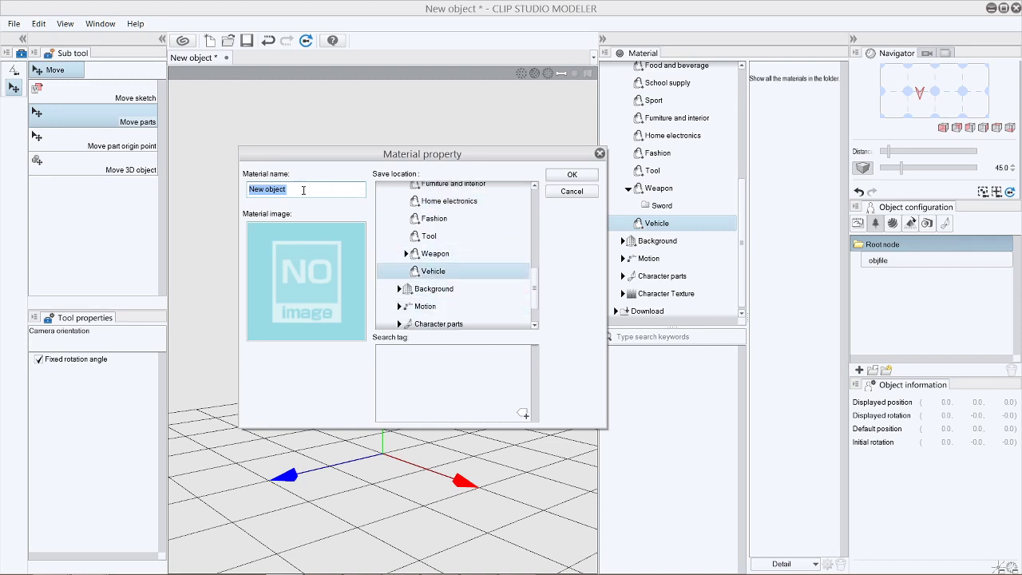
pyautogui.write('Motorcycle')
pyautogui.click(572, 175)
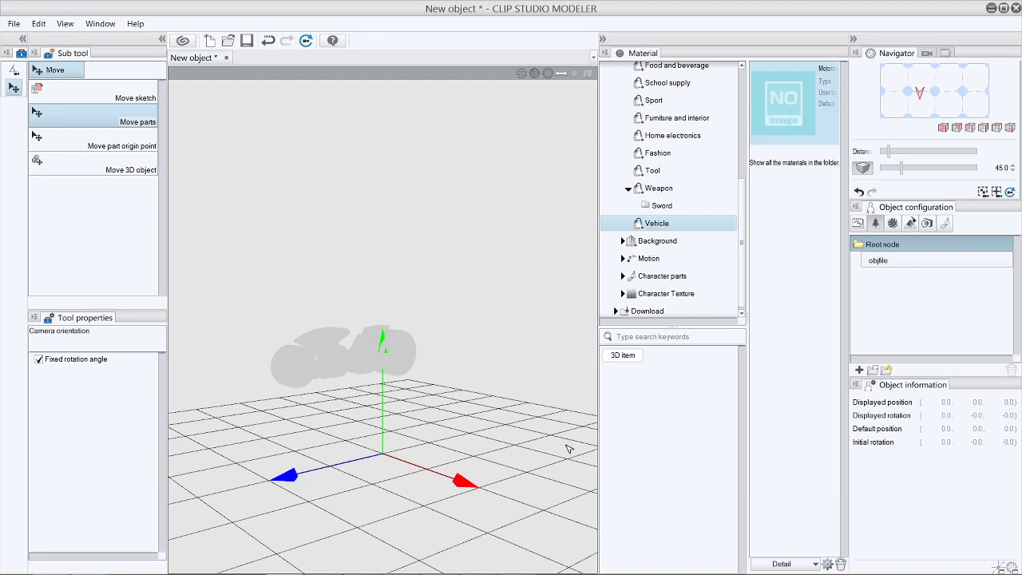
# Switch to Clip Studio Paint, show the Vehicle materials and refresh the folder's listing
pyautogui.moveTo(567, 569)
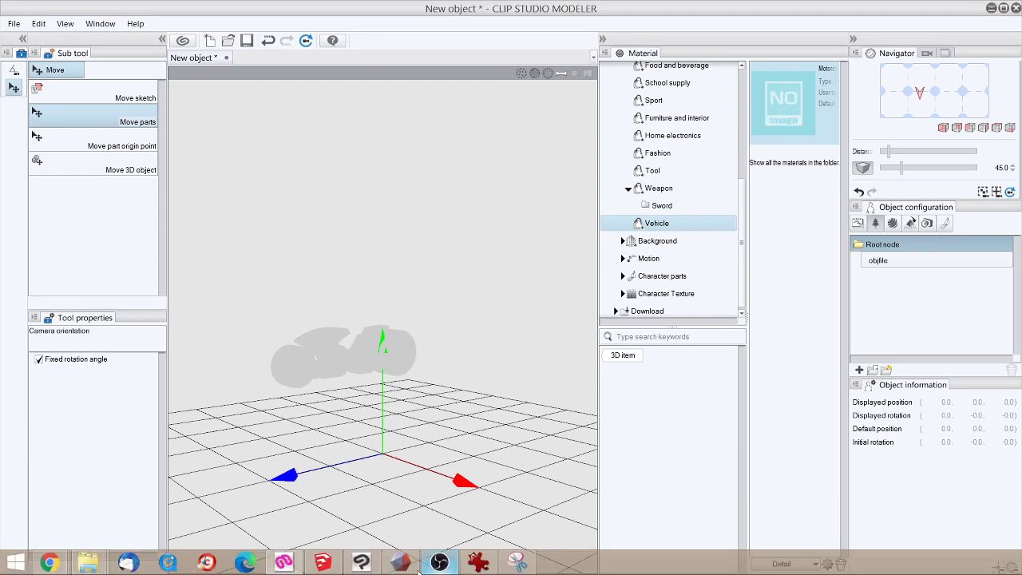
pyautogui.click(362, 567)
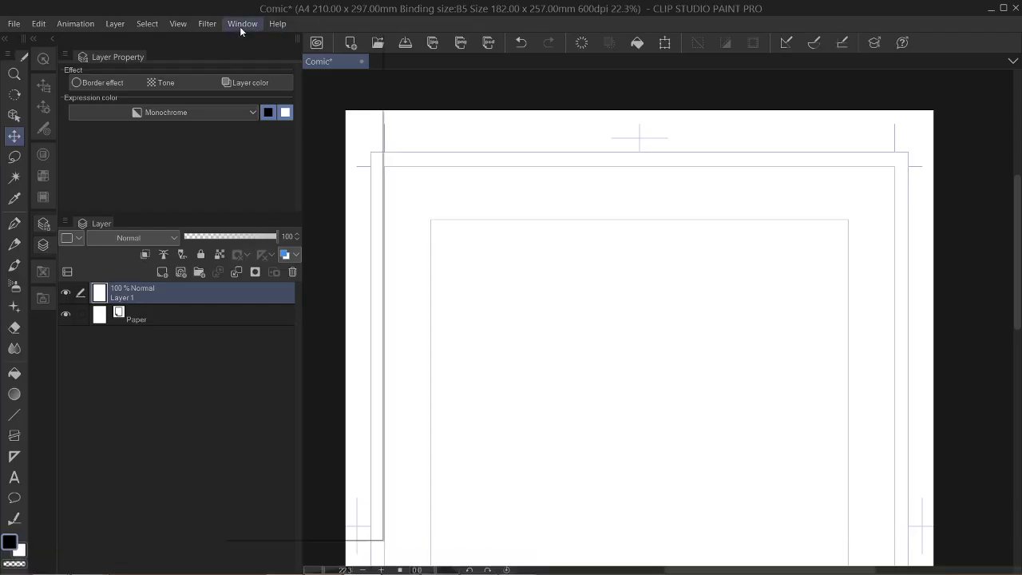
pyautogui.click(239, 25)
pyautogui.moveTo(276, 468)
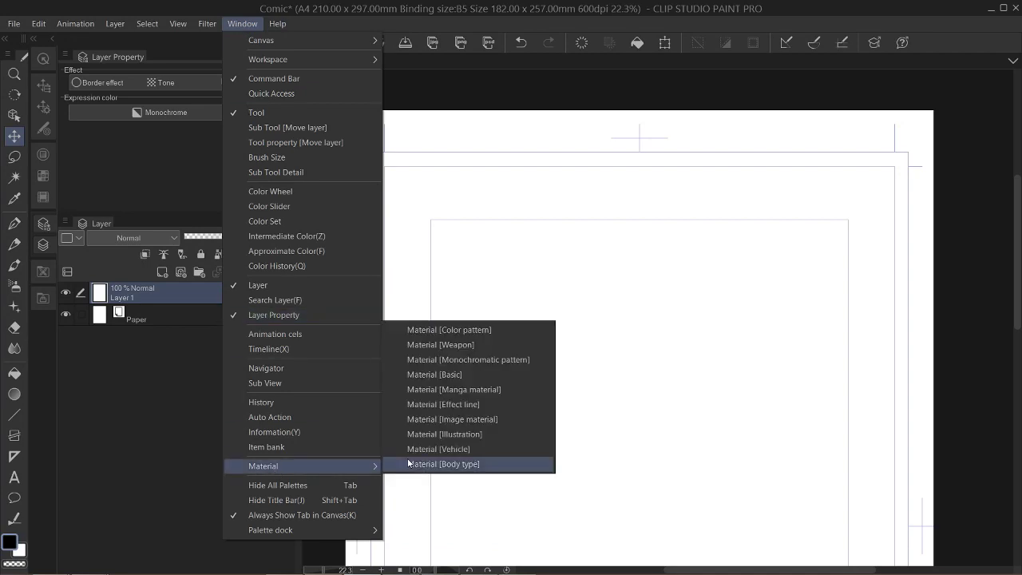
pyautogui.click(450, 448)
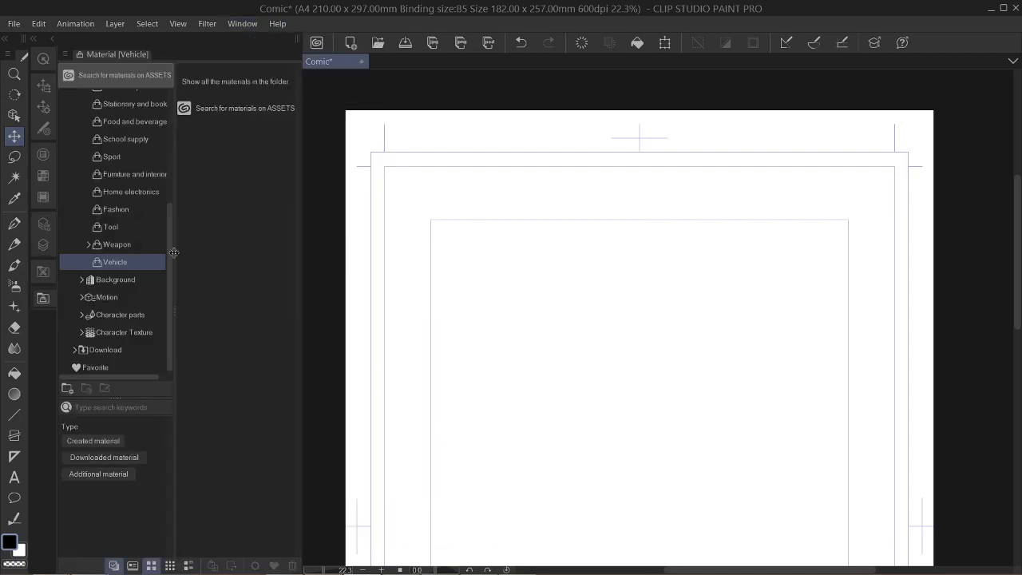
pyautogui.click(116, 246)
pyautogui.click(116, 264)
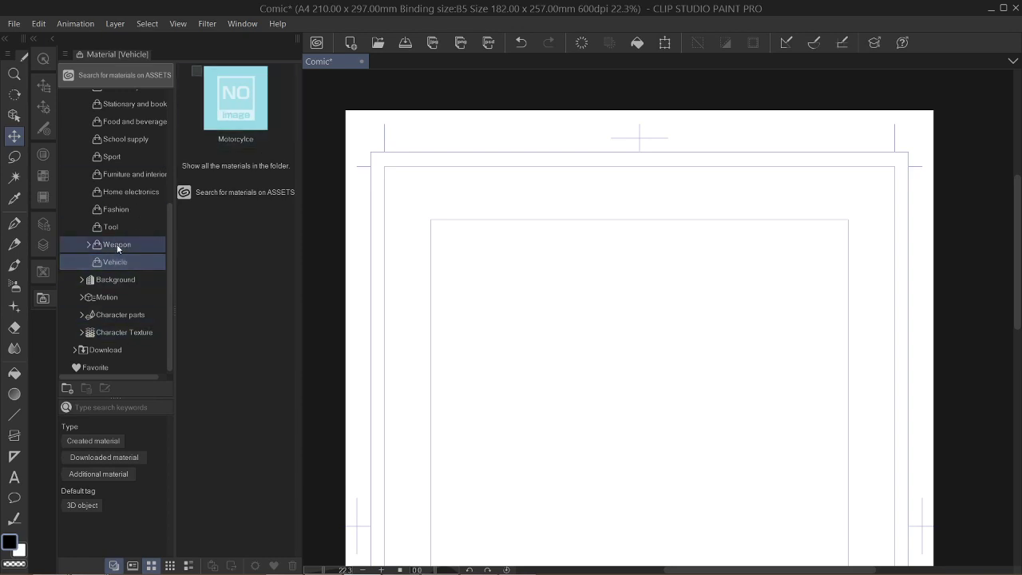
pyautogui.click(117, 246)
pyautogui.click(114, 264)
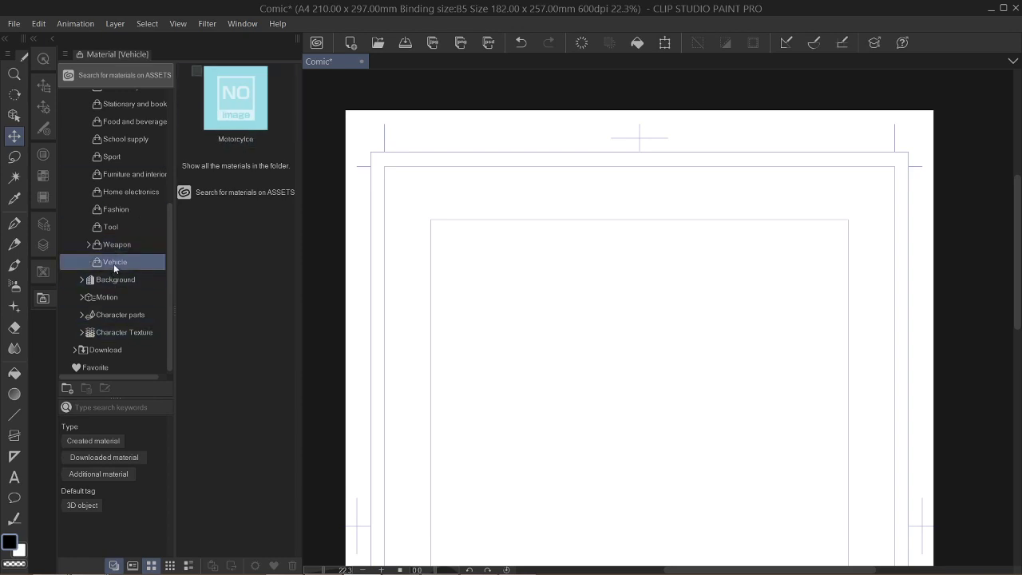
# Place the Motorcylce material on the comic page and adjust the camera to show the whole bike in three-quarter view
pyautogui.click(235, 98)
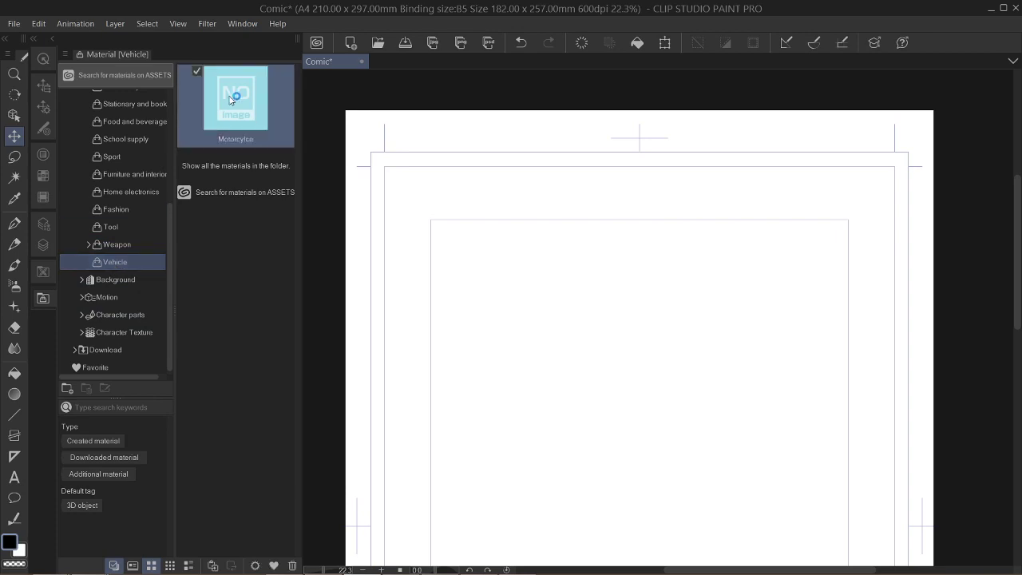
pyautogui.moveTo(237, 99); pyautogui.dragTo(588, 312)
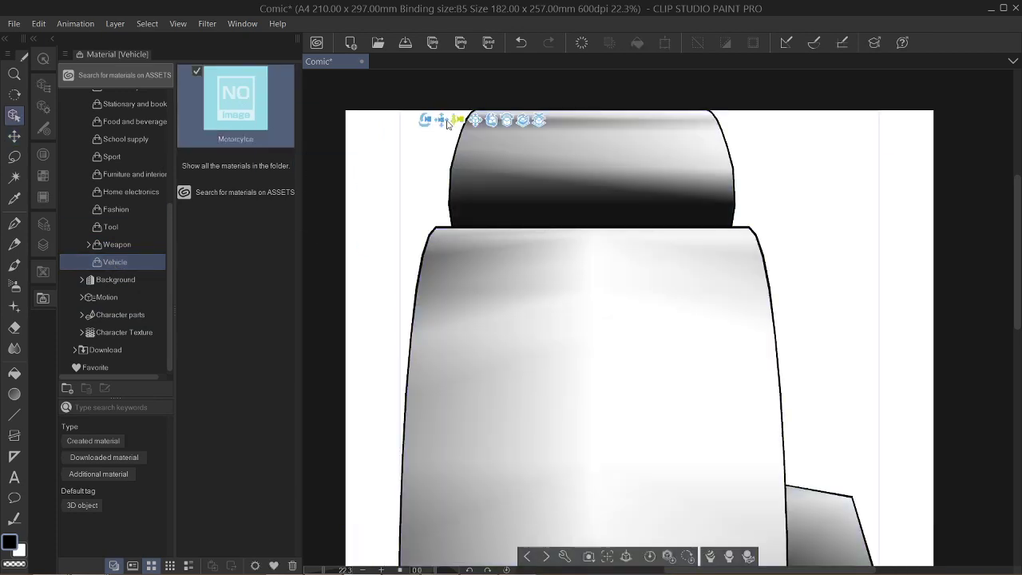
pyautogui.moveTo(457, 122); pyautogui.dragTo(480, 21)
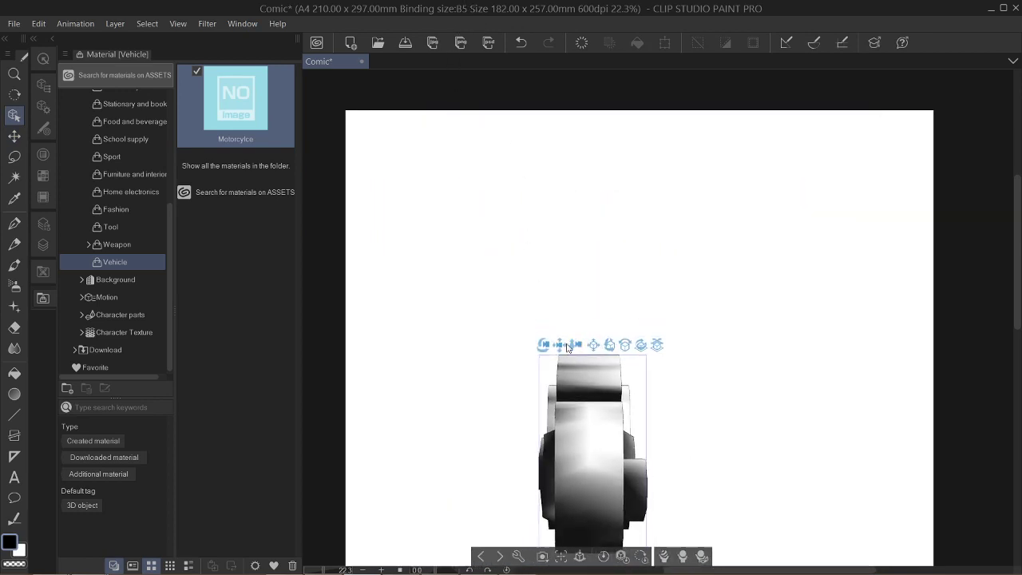
pyautogui.moveTo(559, 345); pyautogui.dragTo(520, 278)
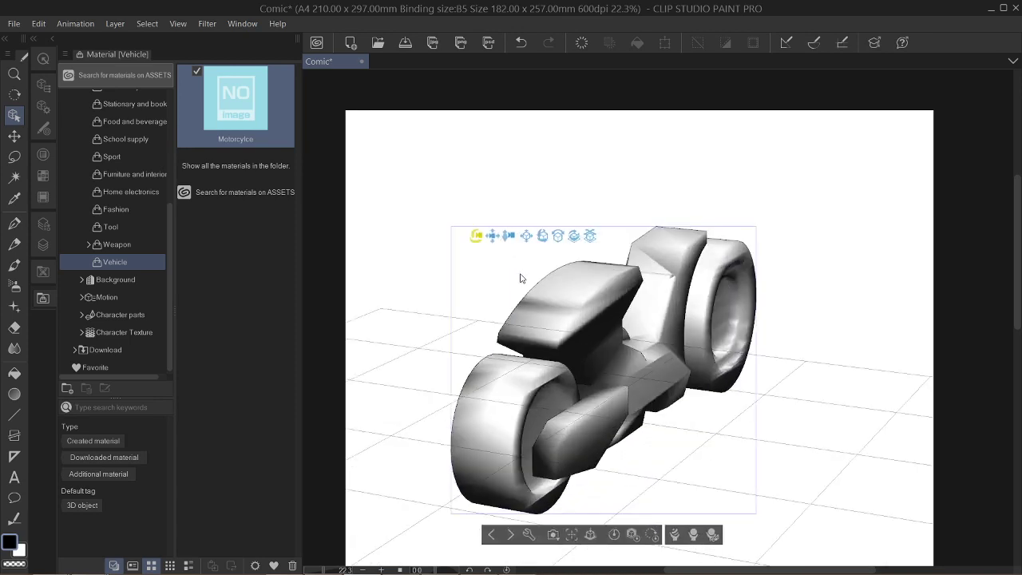
pyautogui.moveTo(479, 242); pyautogui.dragTo(498, 258)
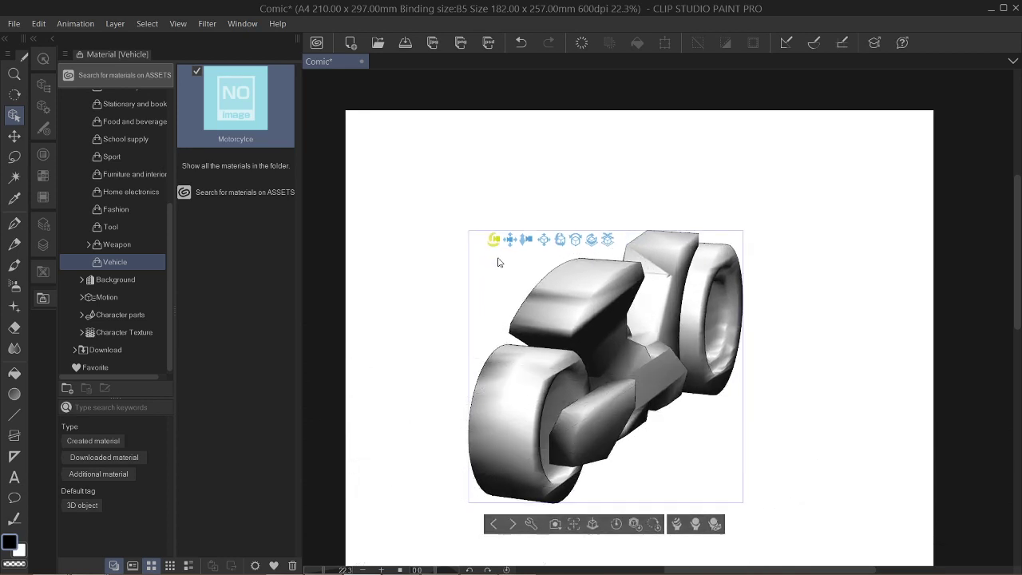
# Set the motorcycle on the ground plane and move its layer up into the middle of the page
pyautogui.click(593, 524)
pyautogui.click(553, 487)
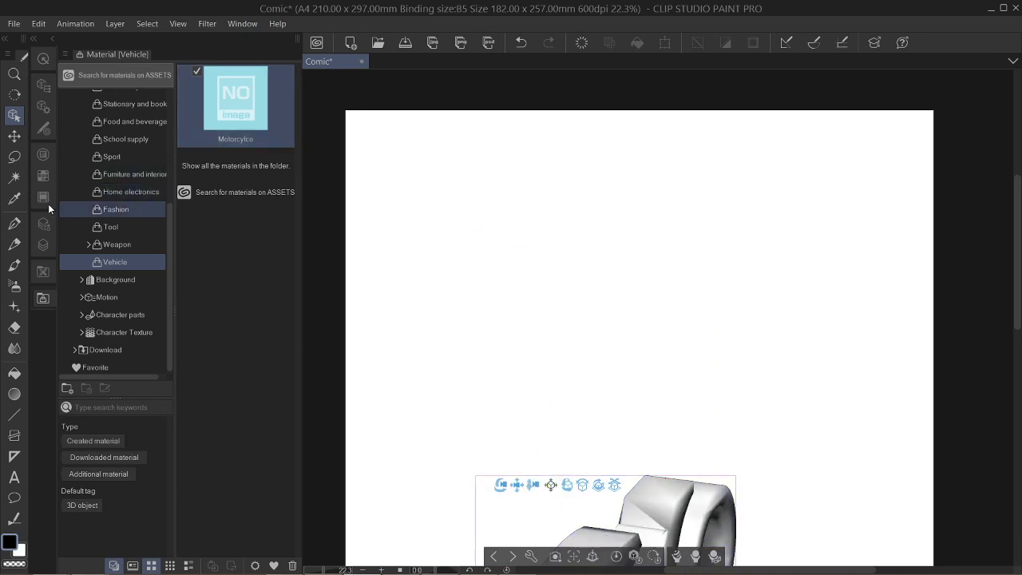
pyautogui.click(13, 136)
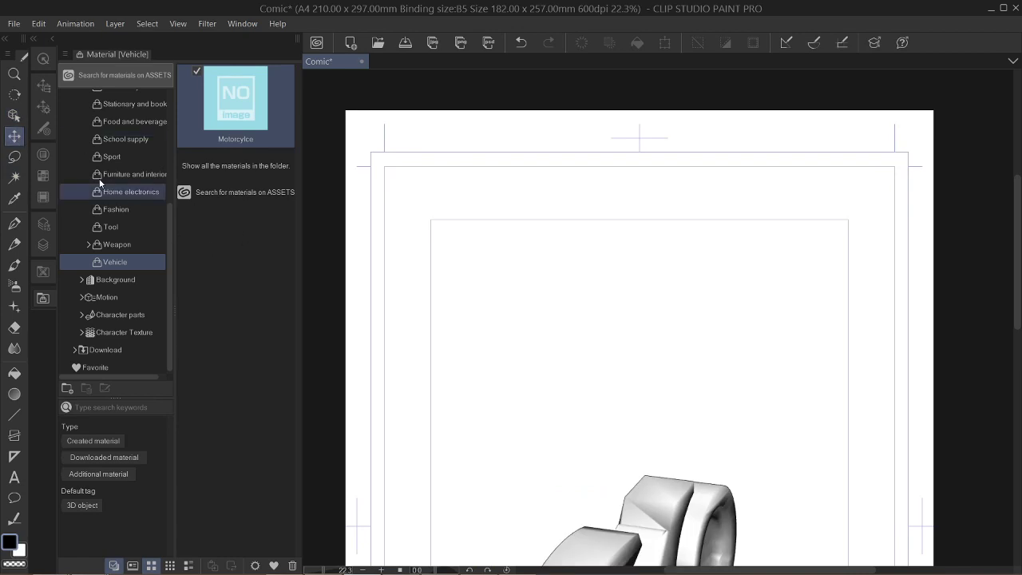
pyautogui.click(16, 117)
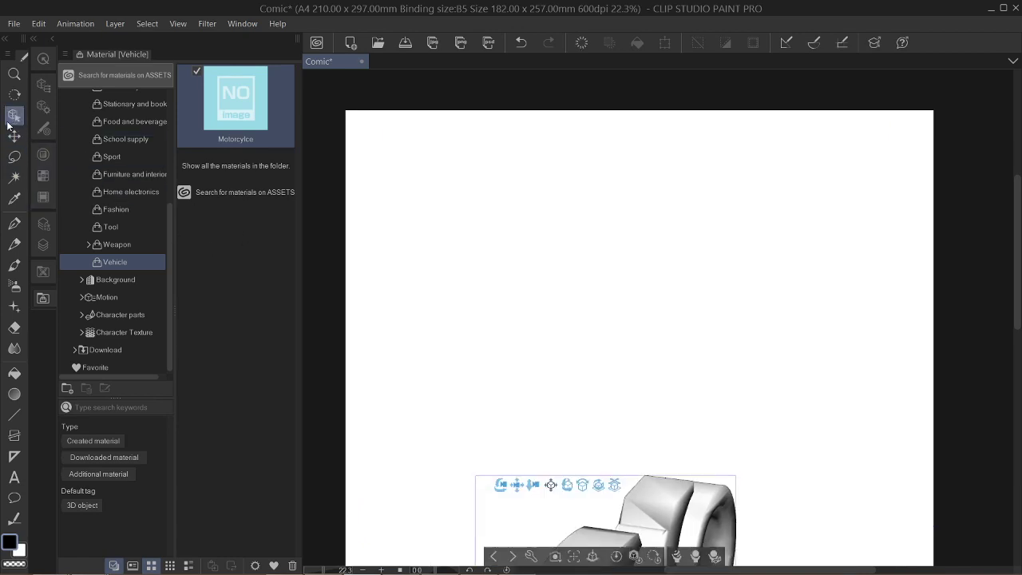
pyautogui.click(12, 137)
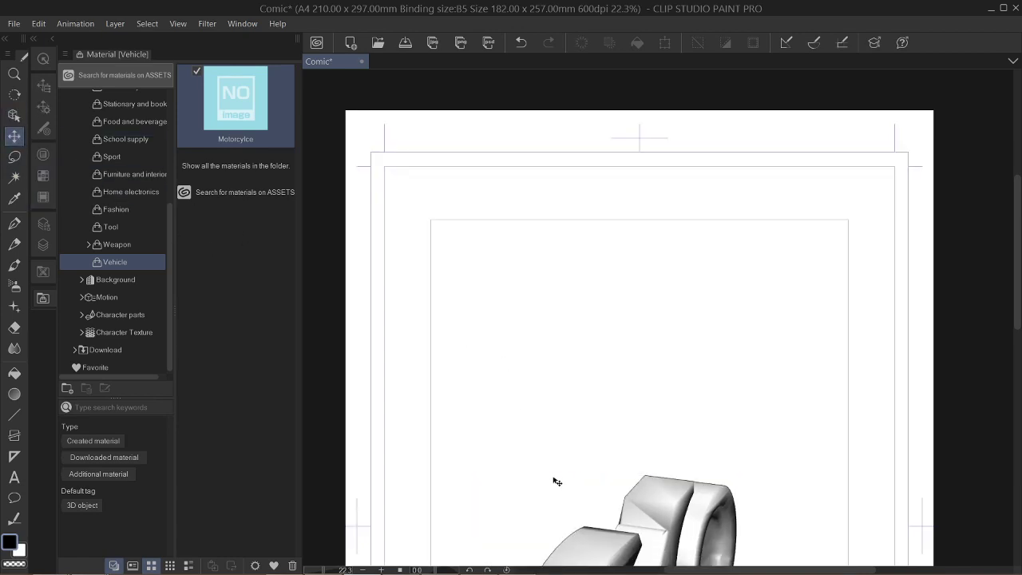
pyautogui.moveTo(555, 481); pyautogui.dragTo(587, 255)
pyautogui.moveTo(579, 313); pyautogui.dragTo(564, 277)
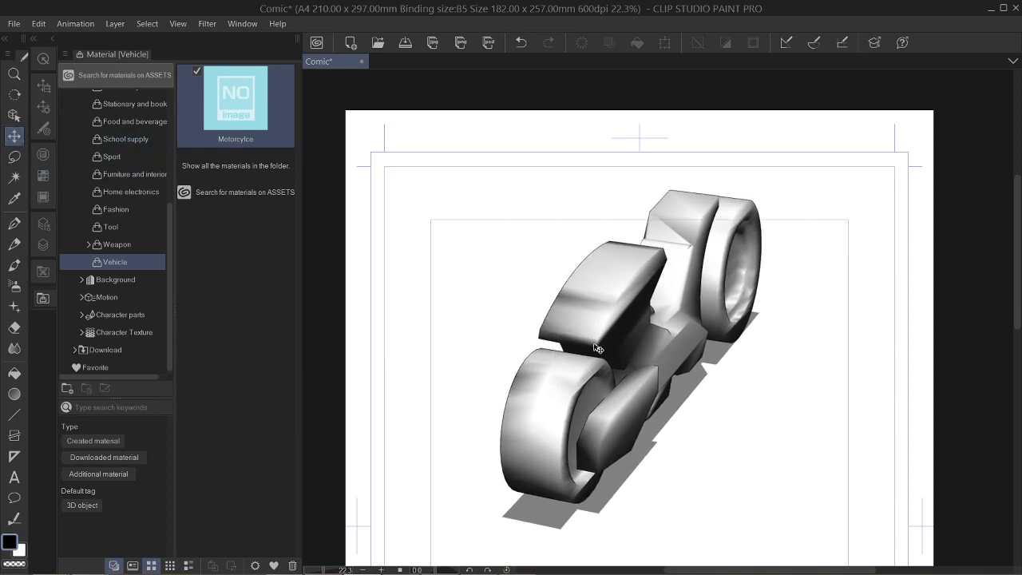
pyautogui.moveTo(598, 349); pyautogui.dragTo(619, 366)
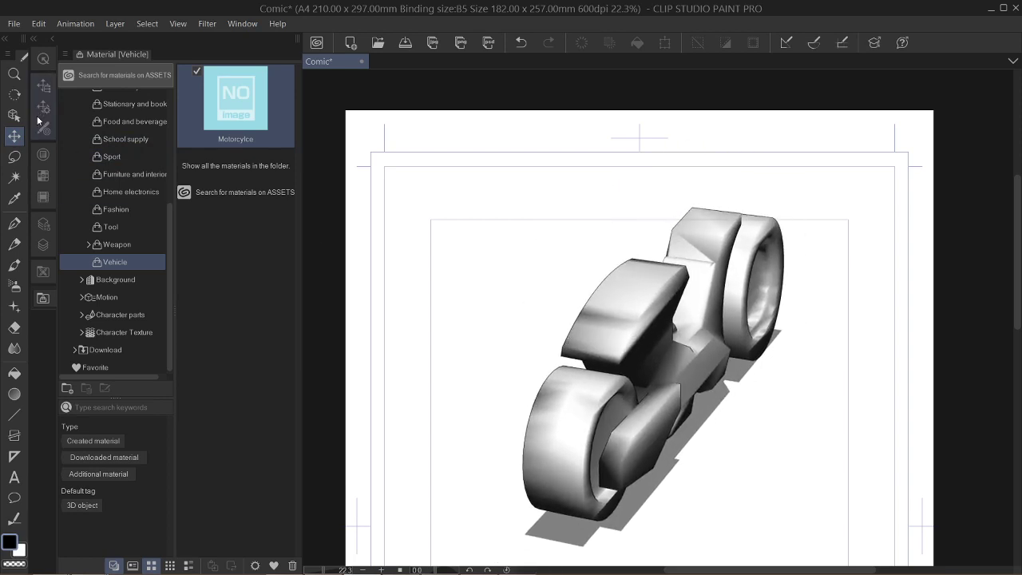
# Rotate the camera around the motorcycle to a lower three-quarter view showing more of its side
pyautogui.click(14, 115)
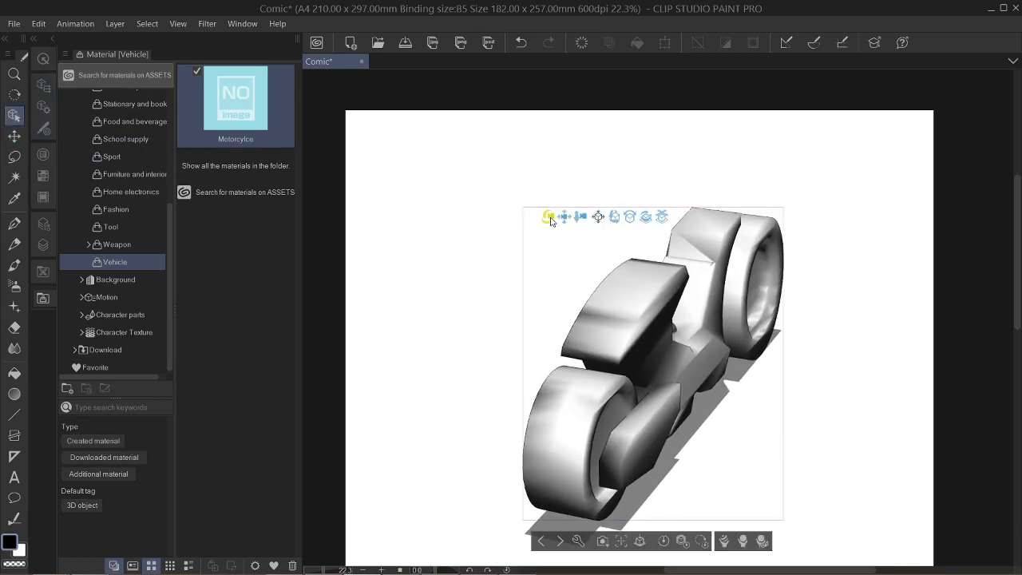
pyautogui.moveTo(551, 221); pyautogui.dragTo(505, 195)
pyautogui.hotkey('ctrl', 'z')
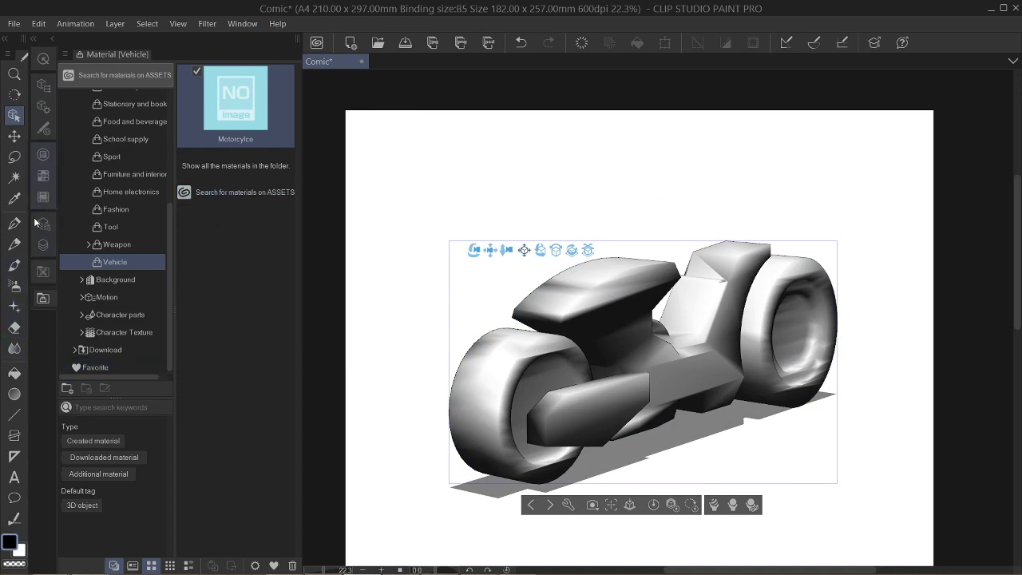
# Apply the blue layer color to the Motorcylce layer and reduce its opacity to 42%
pyautogui.click(44, 245)
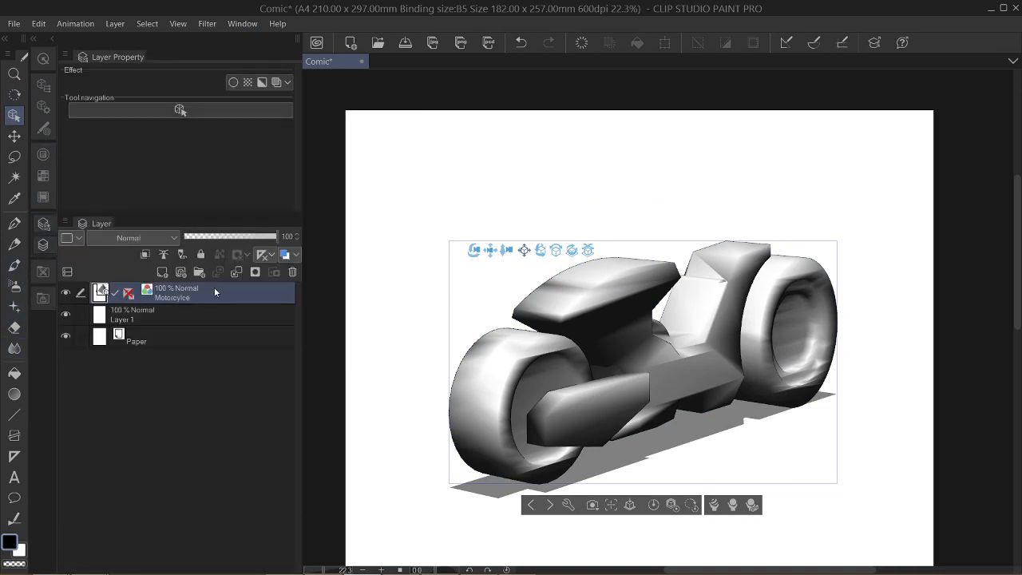
pyautogui.click(284, 255)
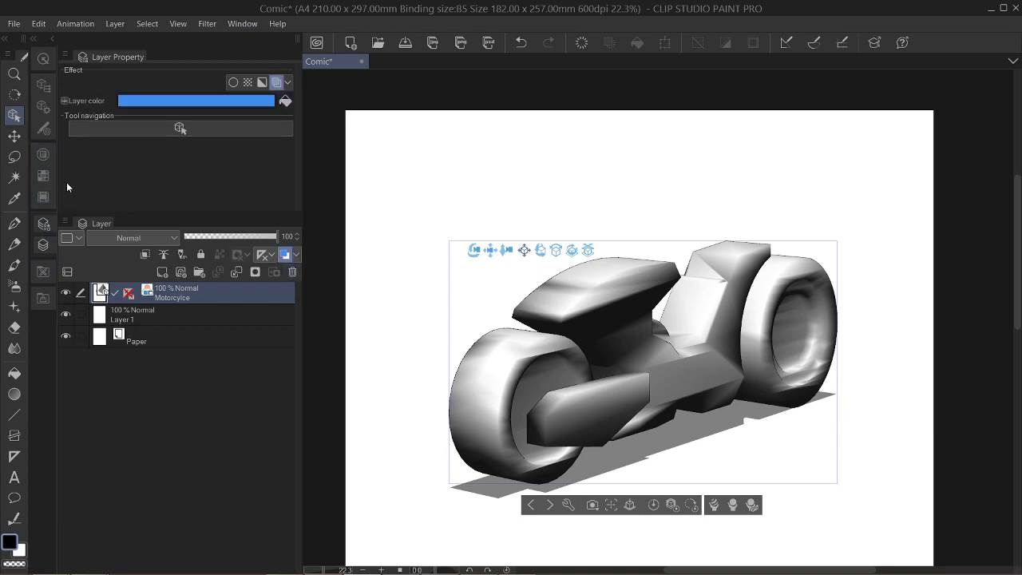
pyautogui.click(286, 255)
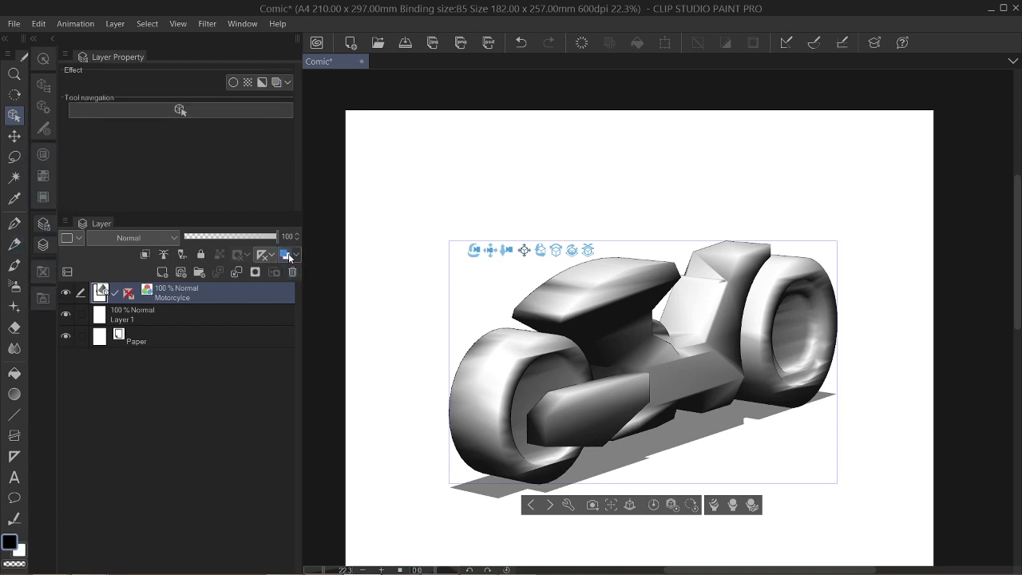
pyautogui.click(286, 255)
pyautogui.click(14, 136)
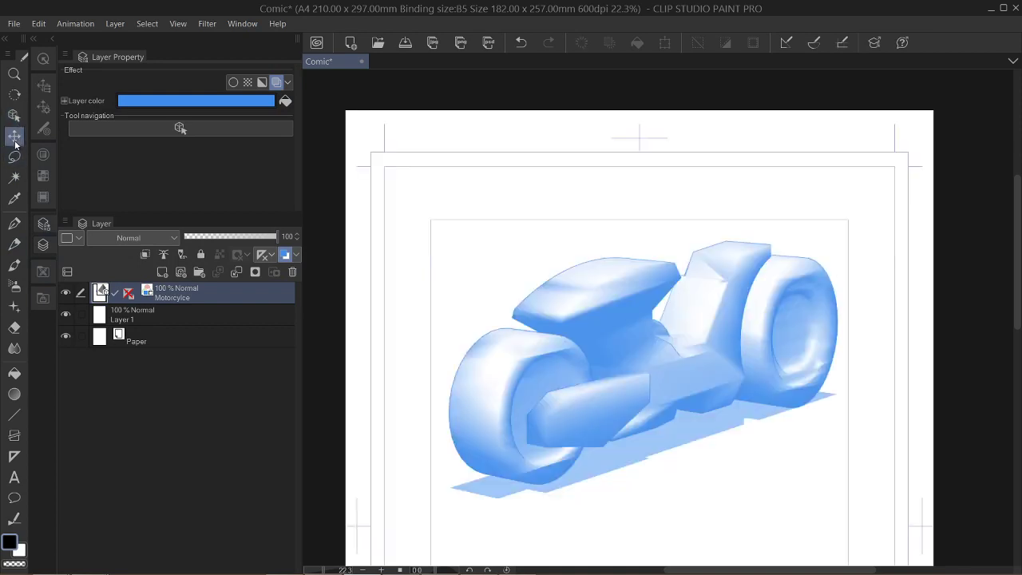
pyautogui.click(290, 256)
pyautogui.click(285, 255)
pyautogui.moveTo(245, 234); pyautogui.dragTo(224, 234)
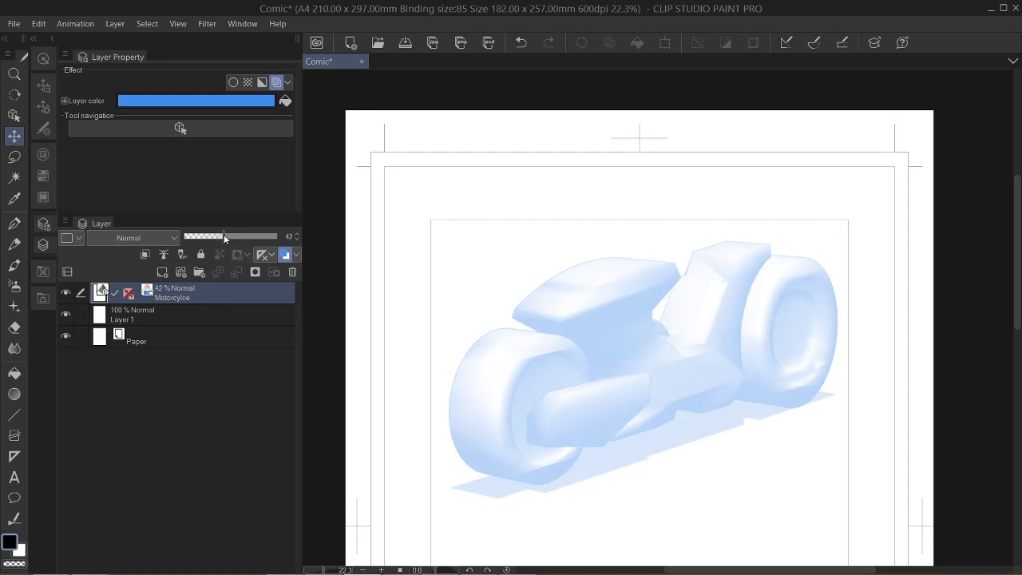